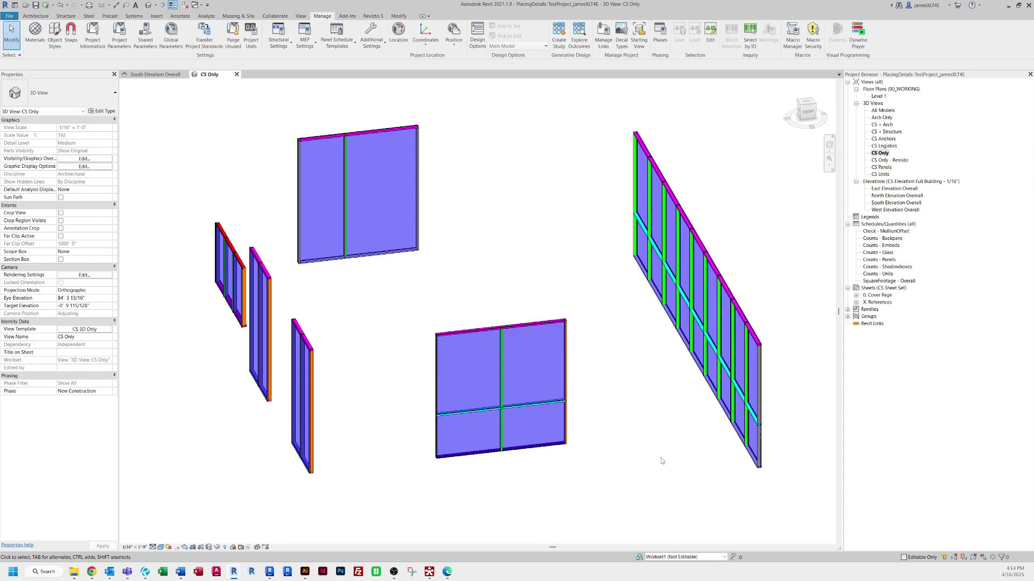
Orbit the CS Only 3D view to review the curtain walls, comparing it with the South Elevation Overall view.
{"action": "middle_click_drag", "start_coordinate": [662, 461], "coordinate": [439, 461], "text": "shift"}
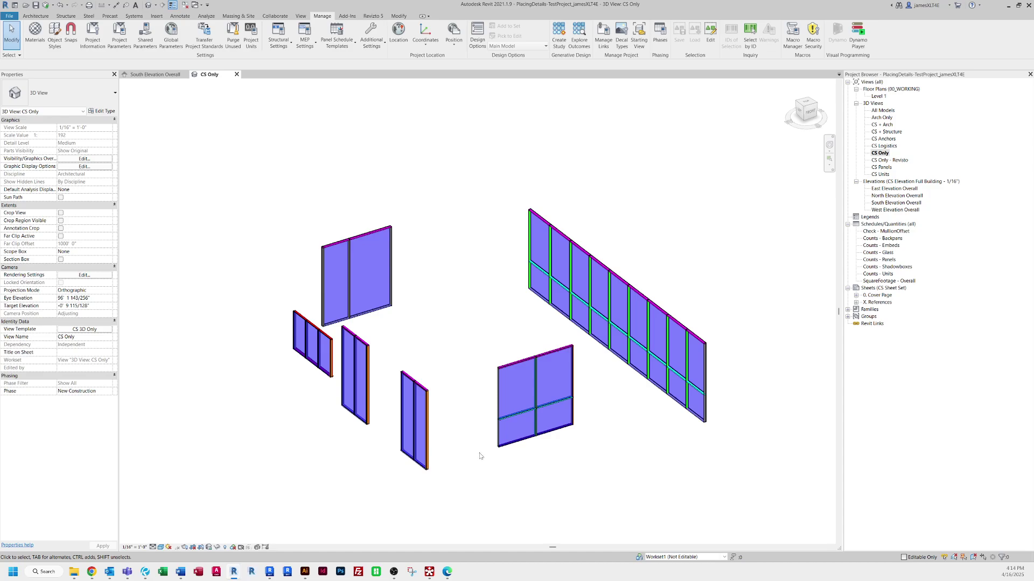
{"action": "left_click", "coordinate": [154, 76]}
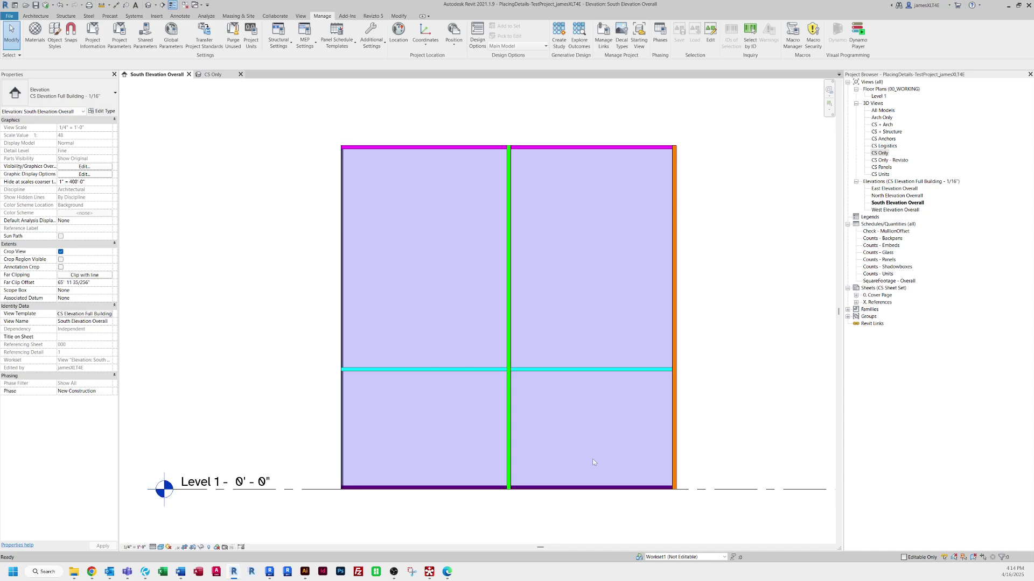
{"action": "key", "text": "ctrl+Tab"}
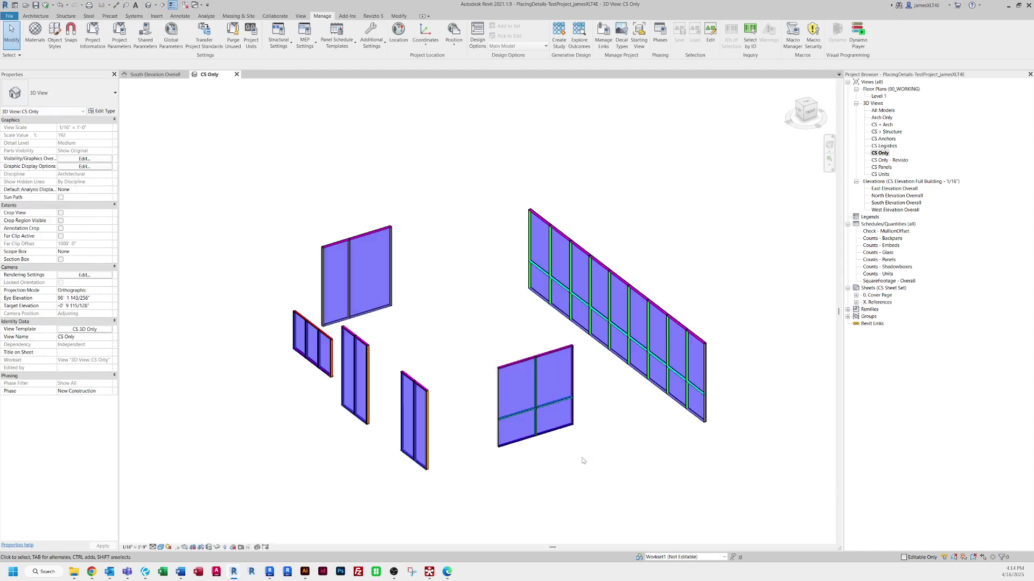
{"action": "left_click", "coordinate": [550, 439]}
{"action": "key", "text": "Escape"}
{"action": "key", "text": "ctrl+Tab"}
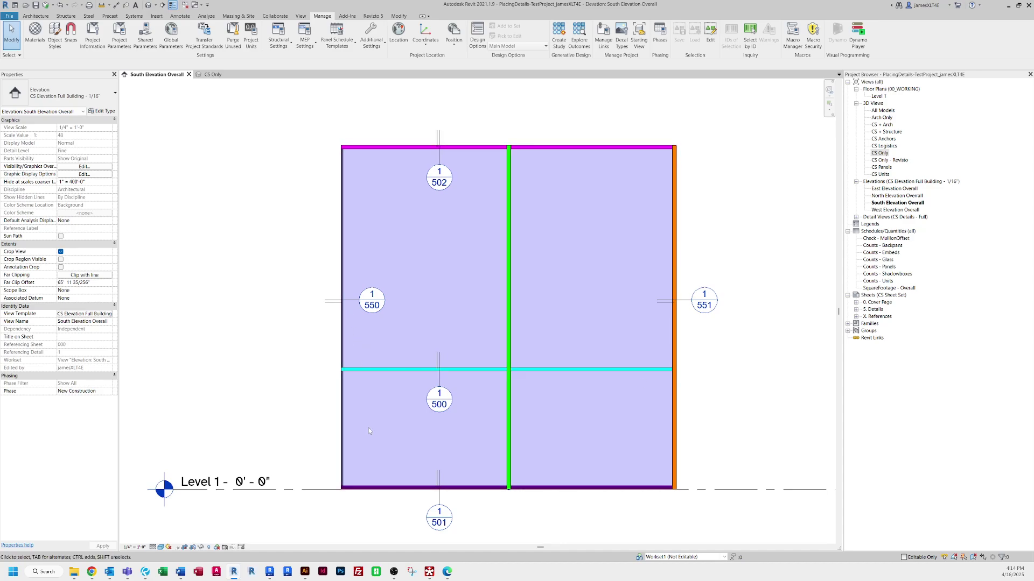
Expand the 5. Details sheet set and open sheets 500 T-HORIZONTAL, 501 T-SRPOI and 502 T-HEAD to check their details.
{"action": "scroll", "coordinate": [523, 364], "scroll_direction": "down", "scroll_amount": 1}
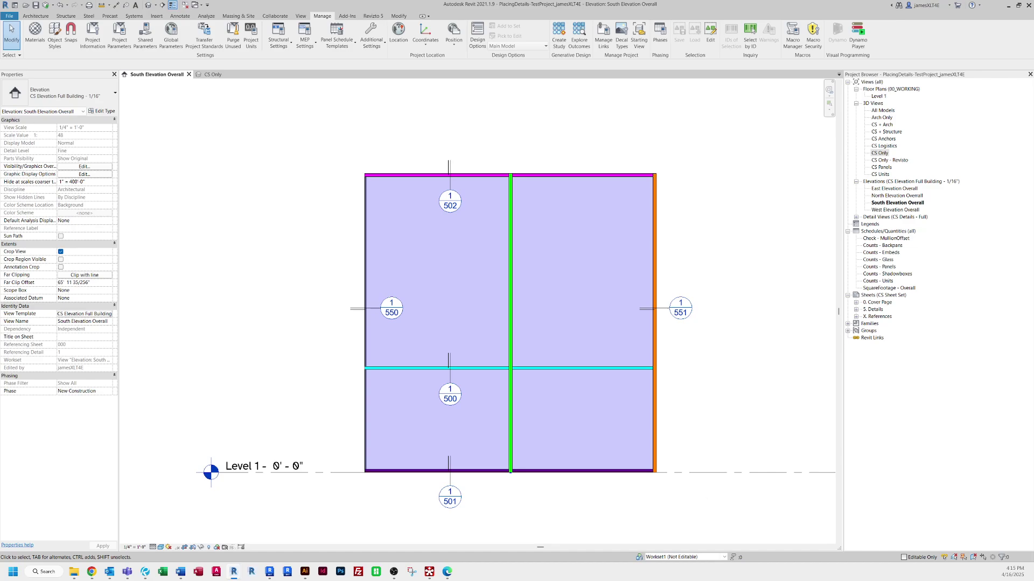
{"action": "left_click", "coordinate": [856, 310]}
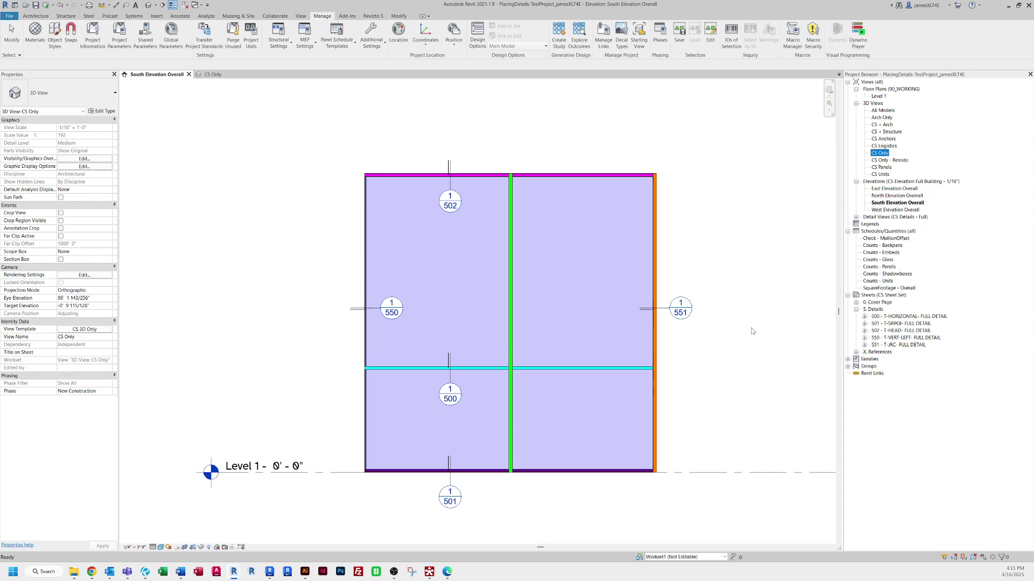
{"action": "left_click", "coordinate": [889, 321]}
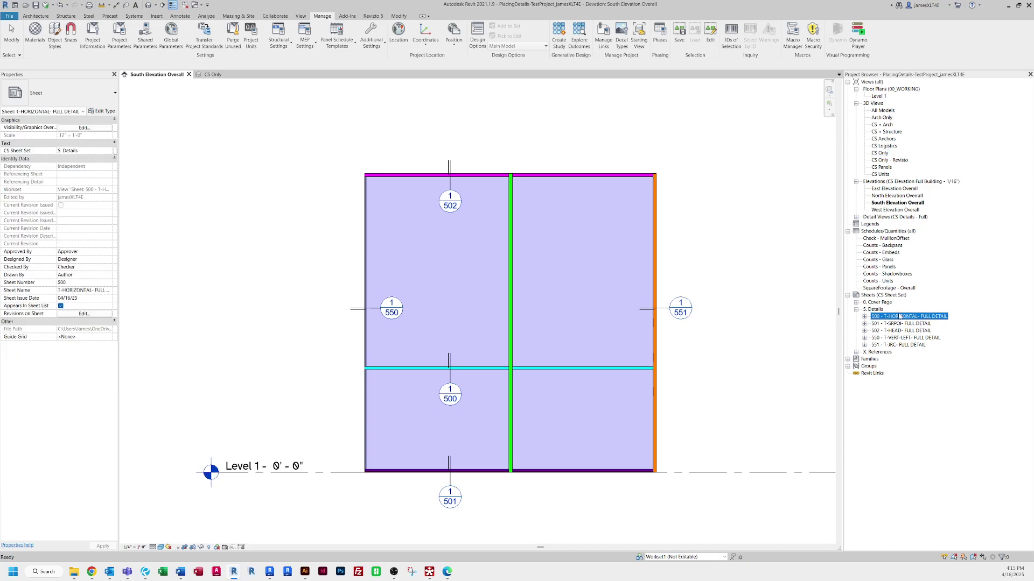
{"action": "double_click", "coordinate": [900, 316]}
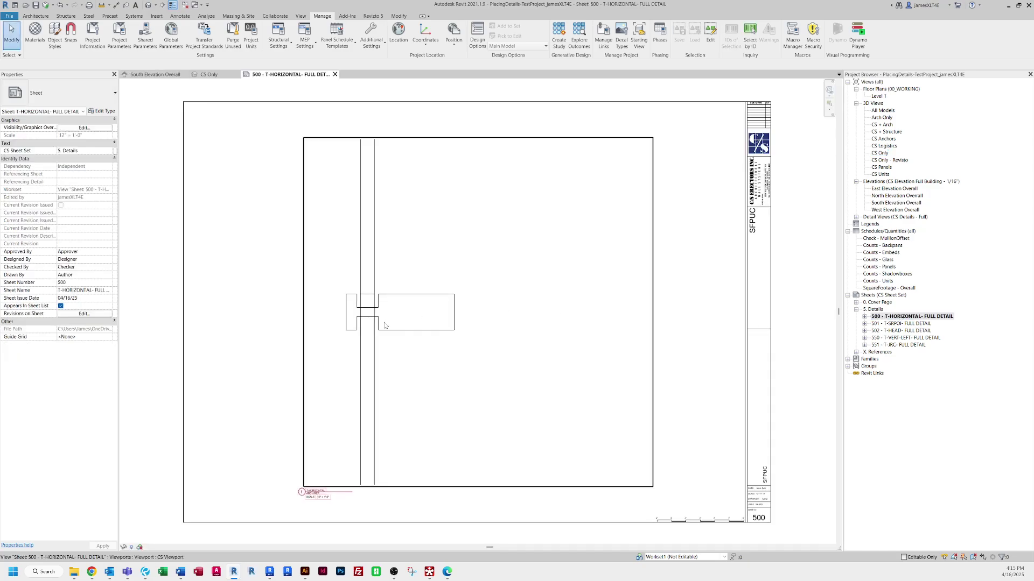
{"action": "double_click", "coordinate": [927, 324]}
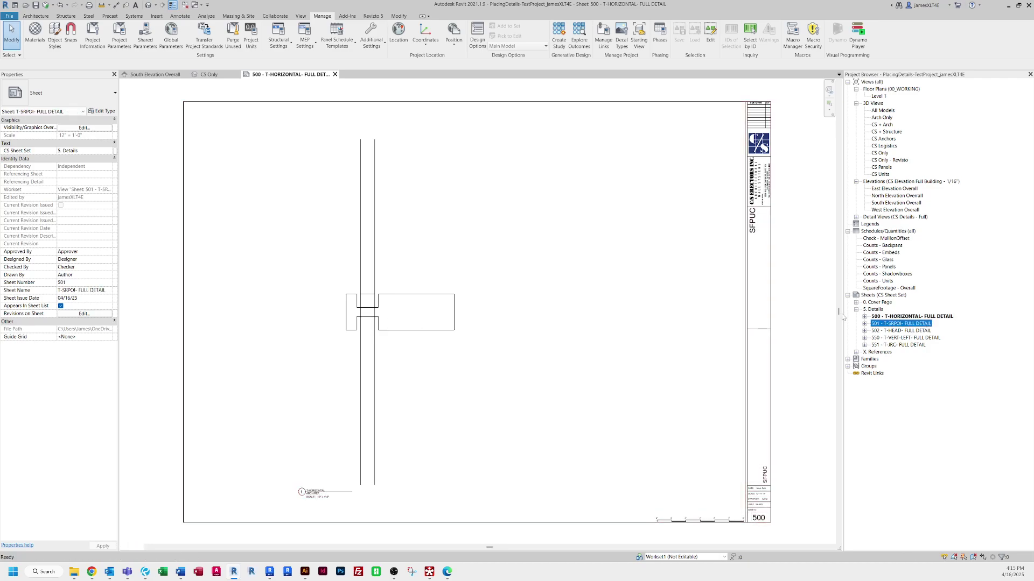
{"action": "left_click", "coordinate": [901, 331]}
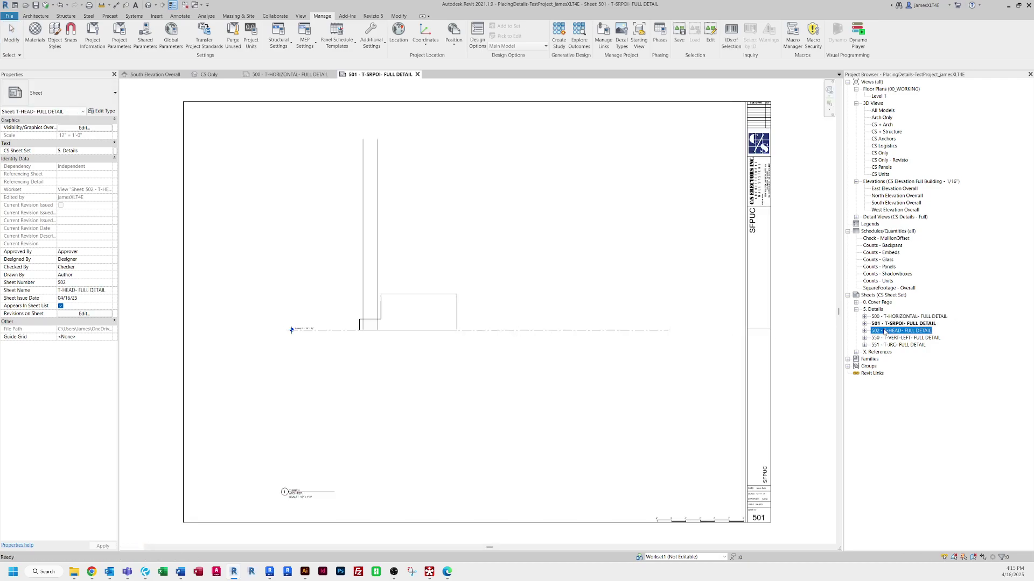
Return to the South Elevation Overall view and close all other open views.
{"action": "left_click", "coordinate": [218, 76]}
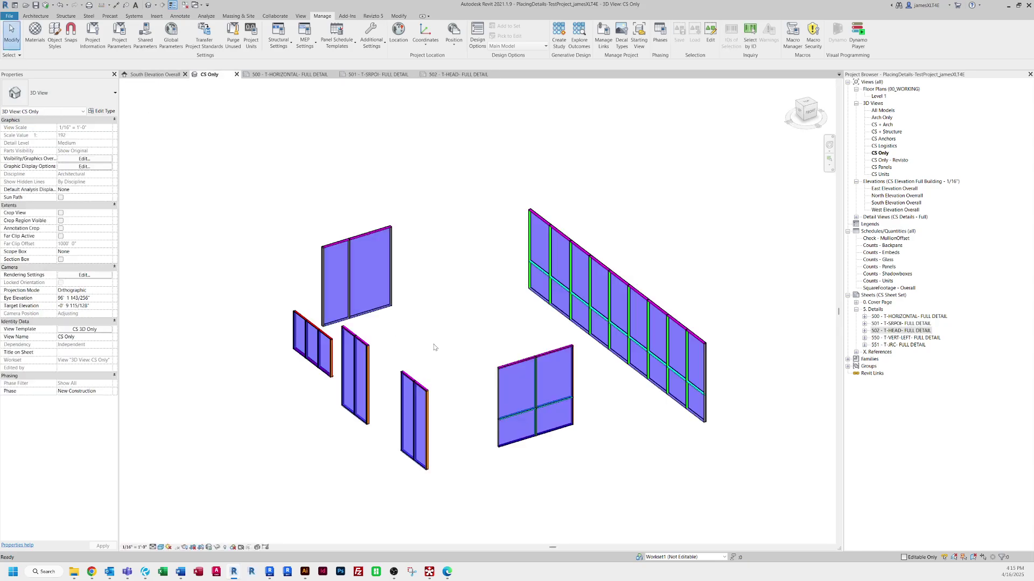
{"action": "key", "text": "ctrl+shift+Tab"}
{"action": "key", "text": "c"}
{"action": "key", "text": "c"}
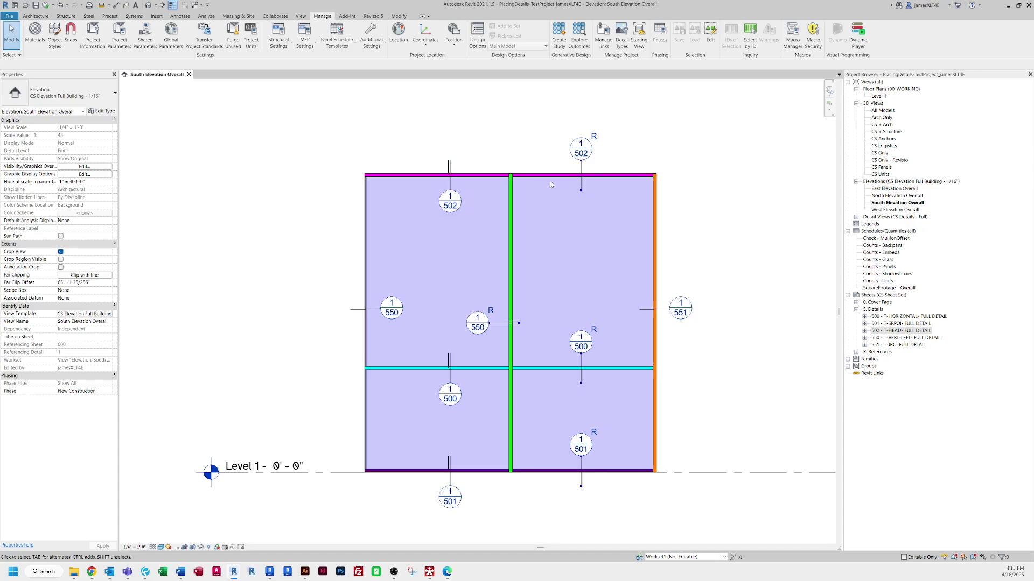
Open the West Elevation Overall view and close the South Elevation Overall view.
{"action": "scroll", "coordinate": [551, 184], "scroll_direction": "up", "scroll_amount": 2}
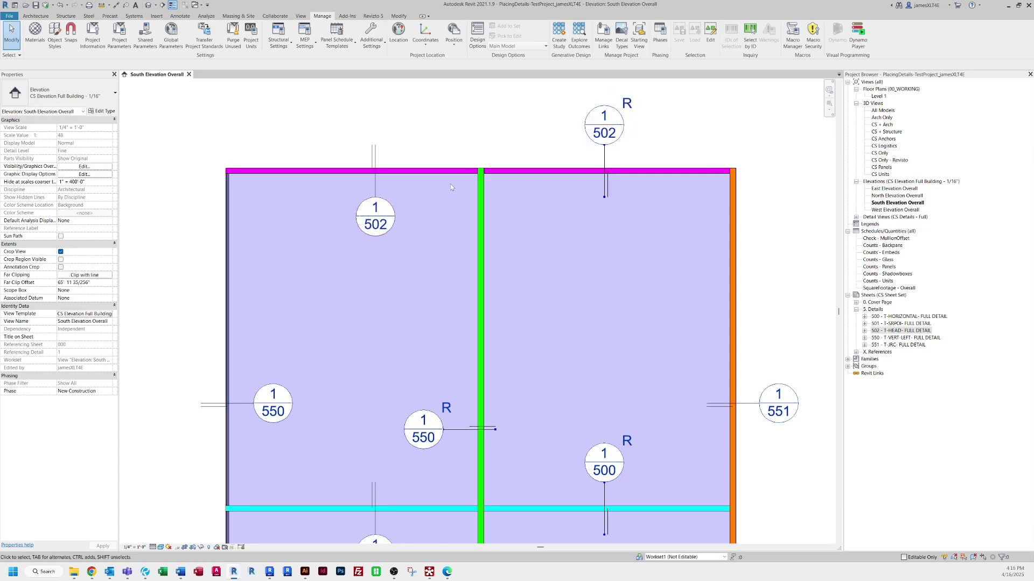
{"action": "scroll", "coordinate": [387, 216], "scroll_direction": "down", "scroll_amount": 2}
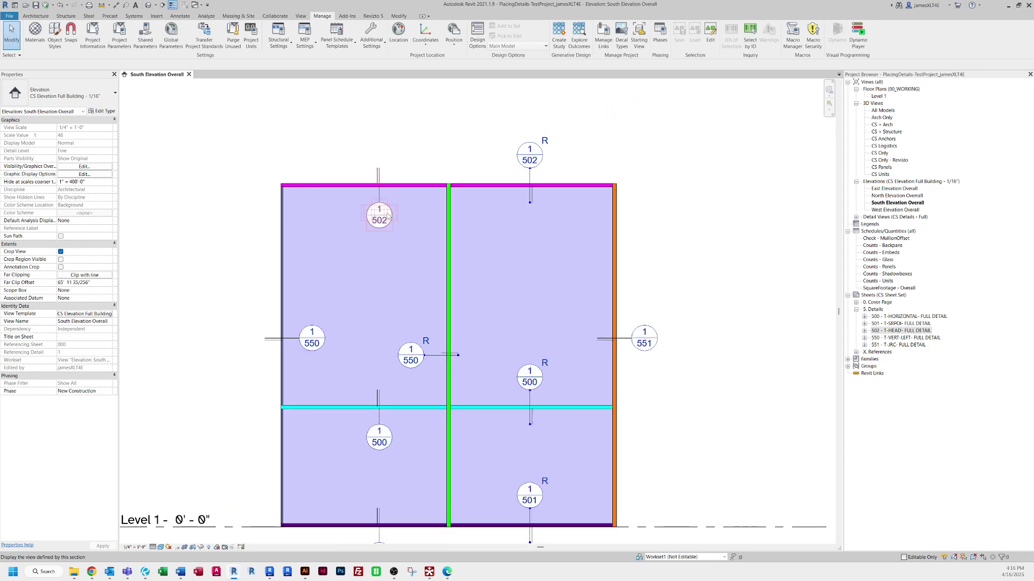
{"action": "scroll", "coordinate": [372, 415], "scroll_direction": "up", "scroll_amount": 2}
{"action": "scroll", "coordinate": [518, 360], "scroll_direction": "down", "scroll_amount": 2}
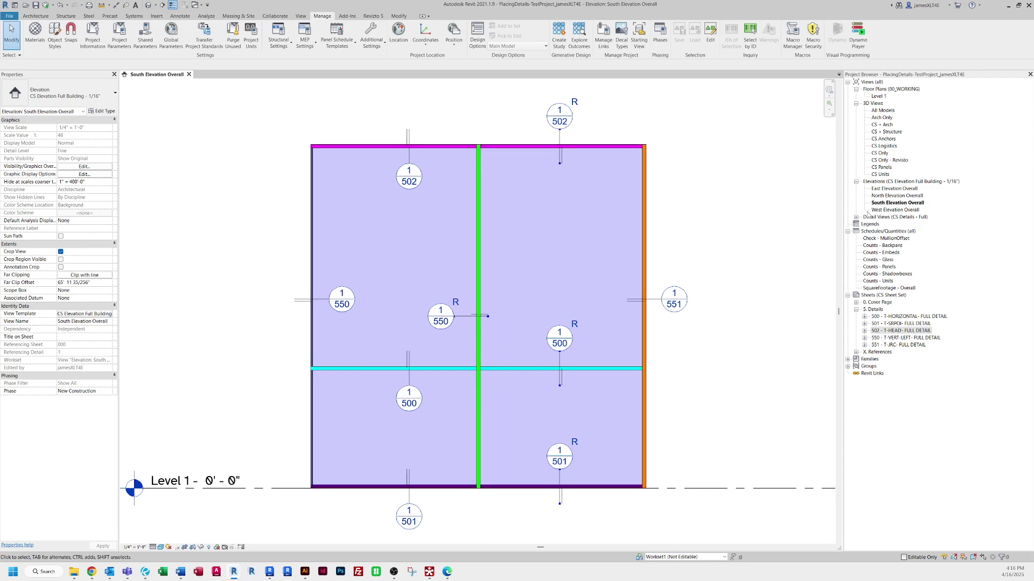
{"action": "double_click", "coordinate": [883, 210]}
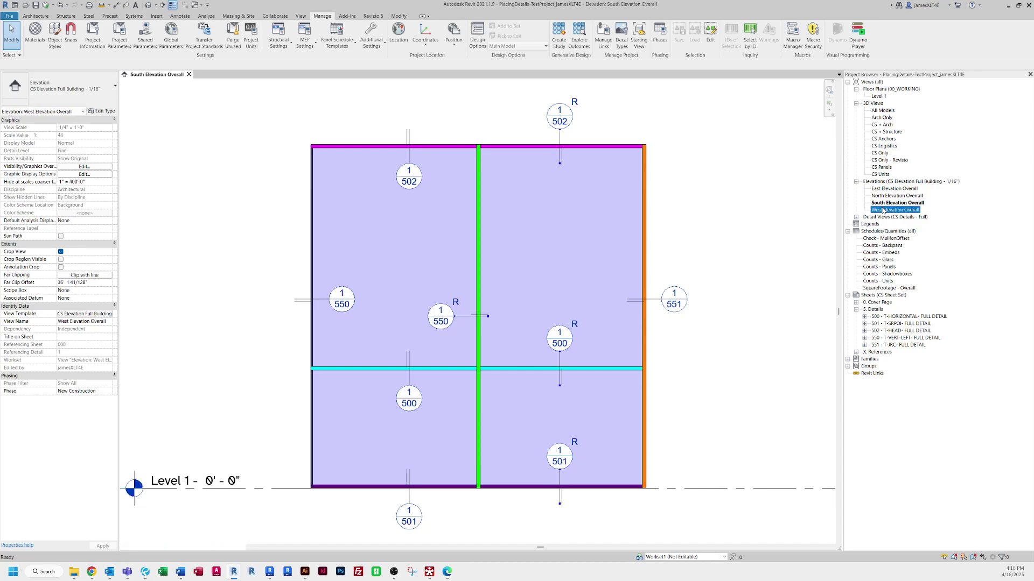
{"action": "key", "text": "c"}
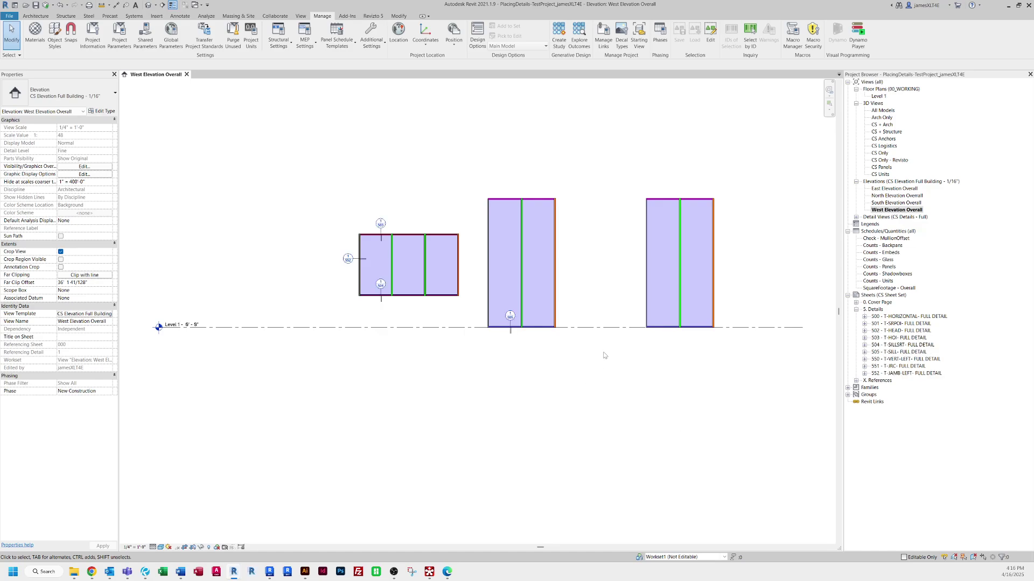
Examine section callouts 503, 504, 505 and 552 against the mullions of the curtain walls in the west elevation.
{"action": "scroll", "coordinate": [394, 340], "scroll_direction": "up", "scroll_amount": 2}
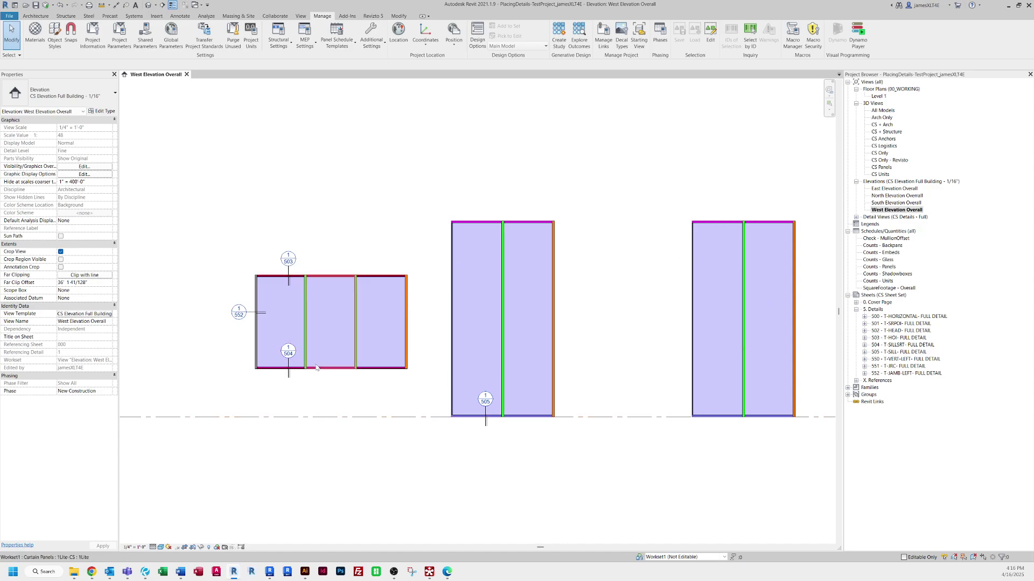
{"action": "middle_click_drag", "start_coordinate": [351, 383], "coordinate": [332, 386]}
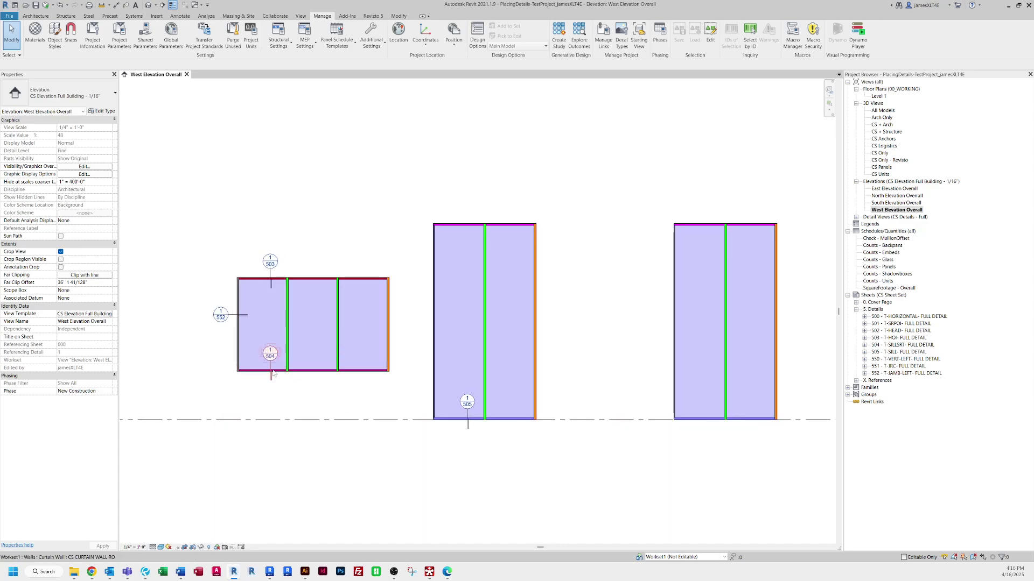
{"action": "scroll", "coordinate": [273, 355], "scroll_direction": "up", "scroll_amount": 1}
{"action": "scroll", "coordinate": [199, 408], "scroll_direction": "down", "scroll_amount": 1}
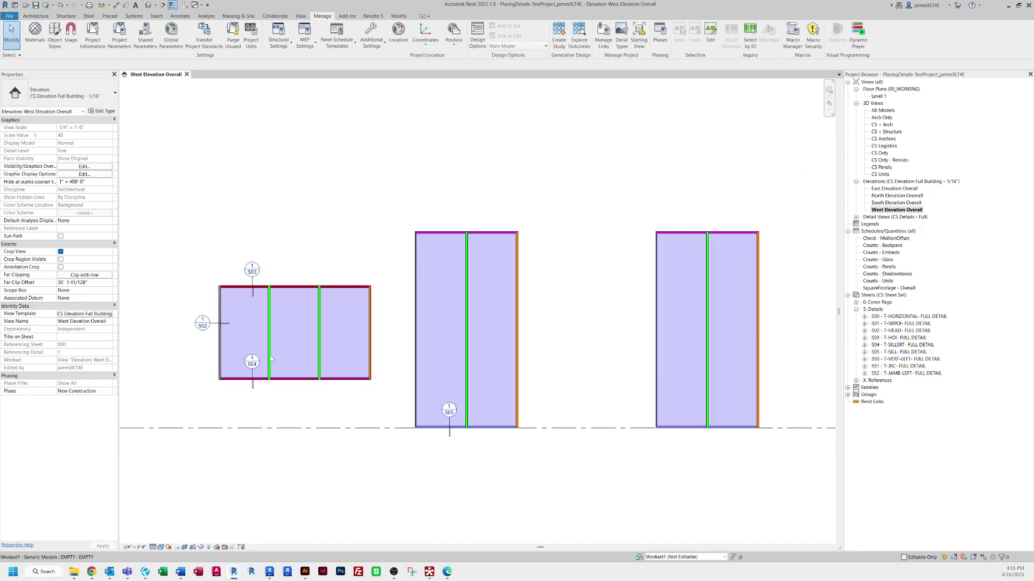
{"action": "scroll", "coordinate": [243, 321], "scroll_direction": "up", "scroll_amount": 2}
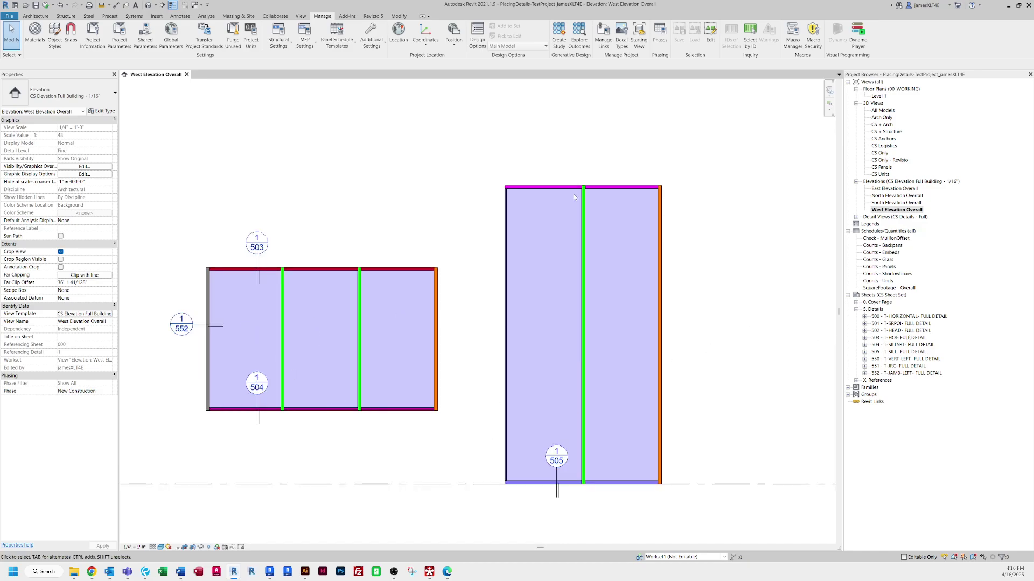
{"action": "left_click", "coordinate": [597, 470]}
{"action": "key", "text": "Escape"}
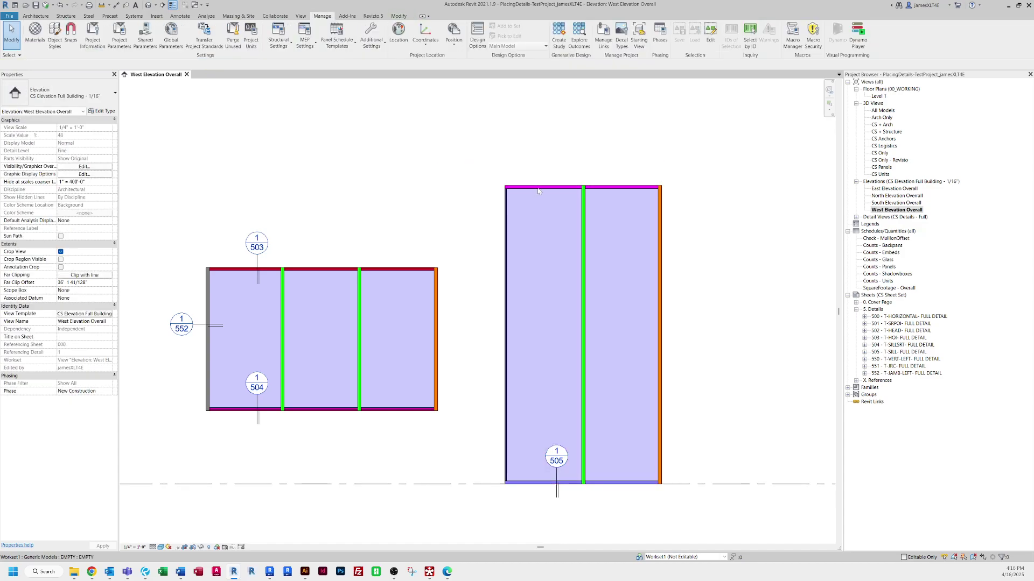
{"action": "scroll", "coordinate": [401, 253], "scroll_direction": "down", "scroll_amount": 2}
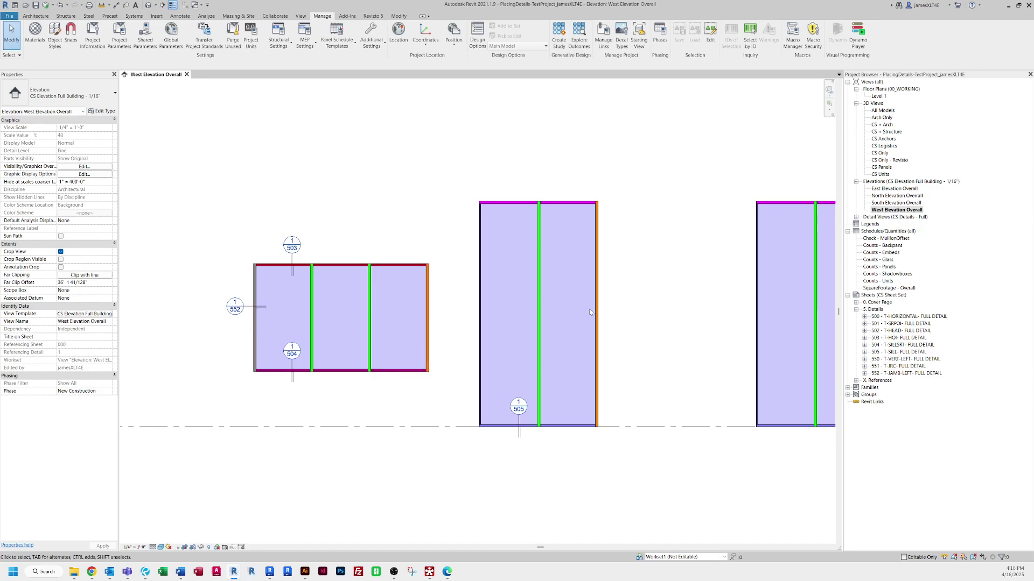
{"action": "middle_click_drag", "start_coordinate": [633, 311], "coordinate": [579, 312]}
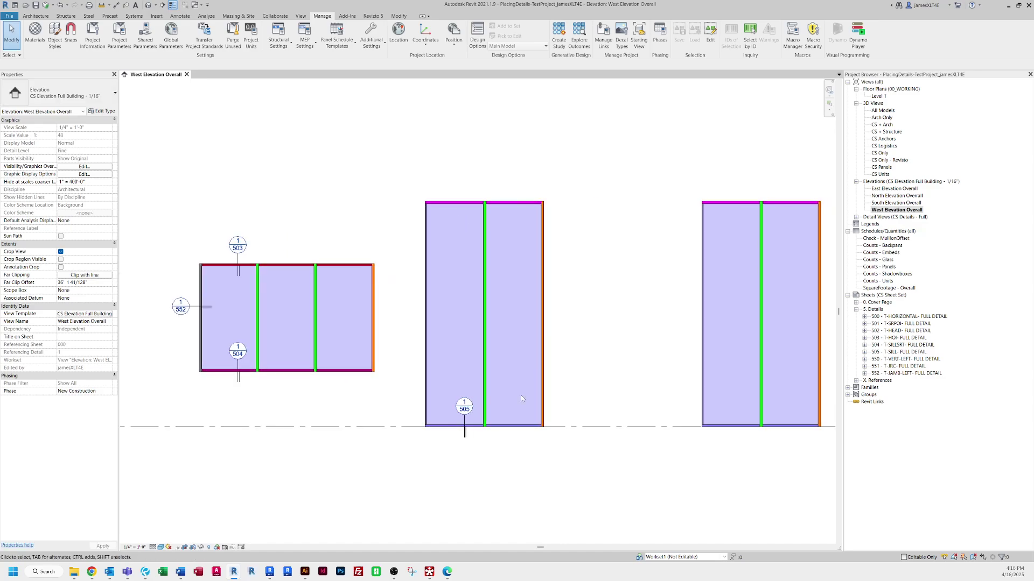
{"action": "scroll", "coordinate": [521, 398], "scroll_direction": "up", "scroll_amount": 2}
{"action": "middle_click_drag", "start_coordinate": [130, 226], "coordinate": [295, 249]}
{"action": "scroll", "coordinate": [294, 249], "scroll_direction": "up", "scroll_amount": 3}
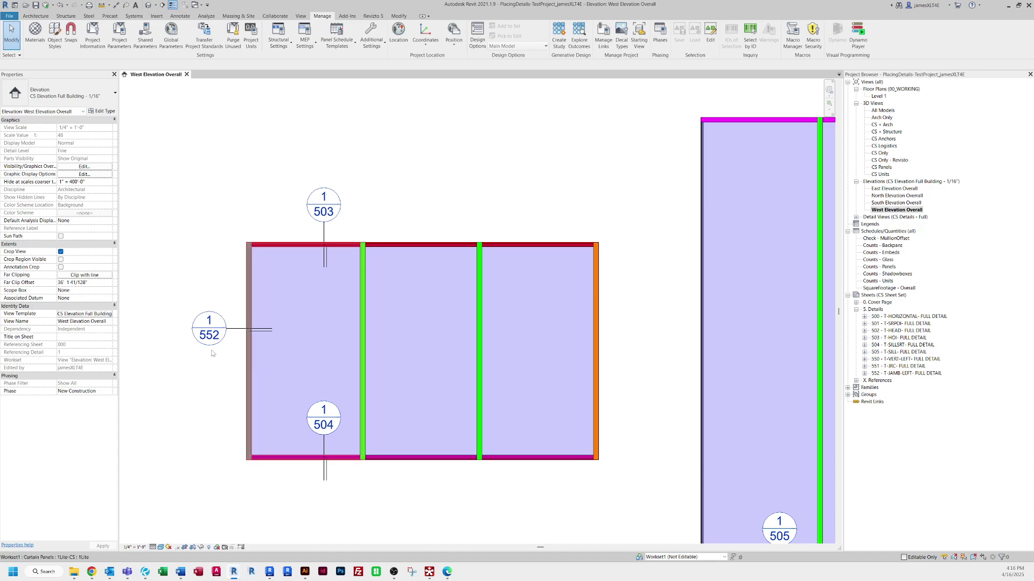
{"action": "scroll", "coordinate": [213, 349], "scroll_direction": "down", "scroll_amount": 2}
{"action": "scroll", "coordinate": [213, 349], "scroll_direction": "down", "scroll_amount": 1}
{"action": "scroll", "coordinate": [570, 456], "scroll_direction": "up", "scroll_amount": 1}
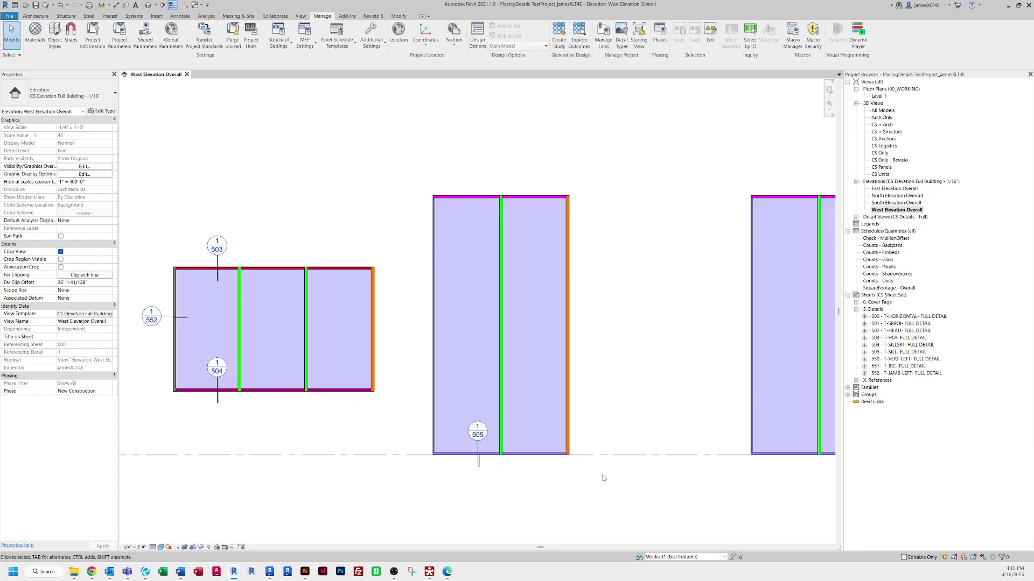
Open sheet 505 T-SILL to check its full detail, and close it to return to the west elevation.
{"action": "middle_click_drag", "start_coordinate": [604, 479], "coordinate": [504, 476]}
{"action": "scroll", "coordinate": [505, 476], "scroll_direction": "down", "scroll_amount": 1}
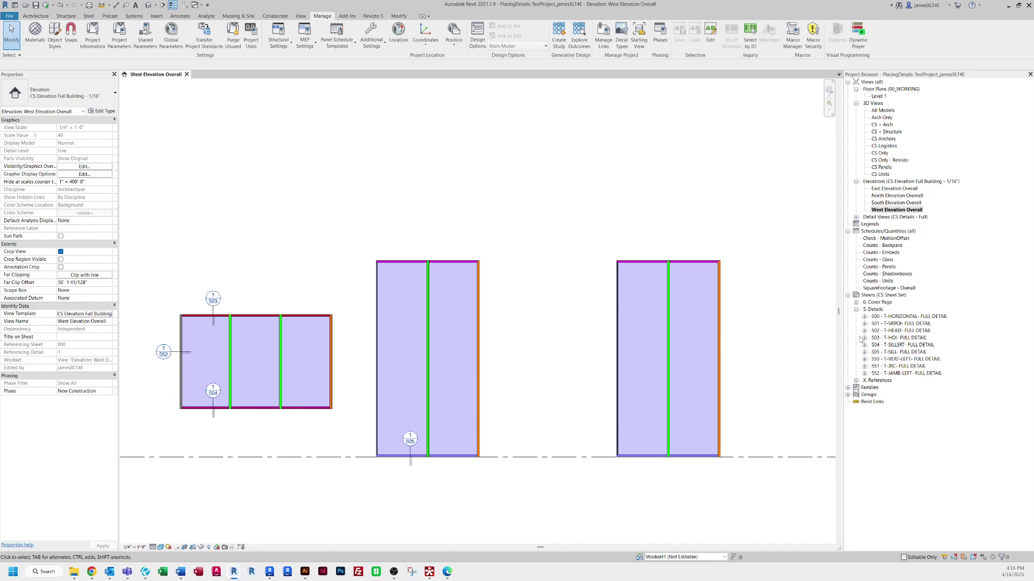
{"action": "double_click", "coordinate": [891, 353]}
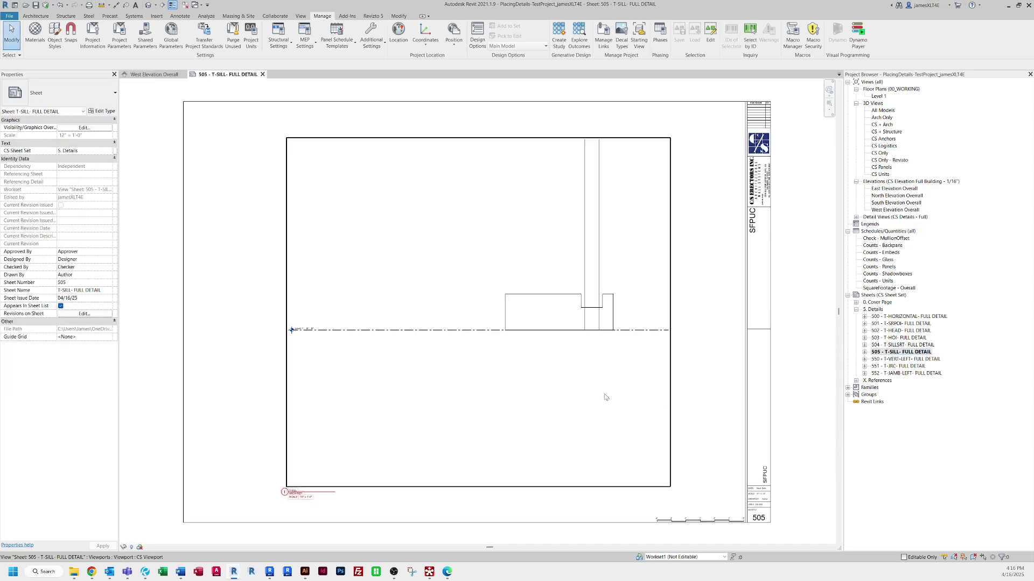
{"action": "left_click", "coordinate": [262, 74]}
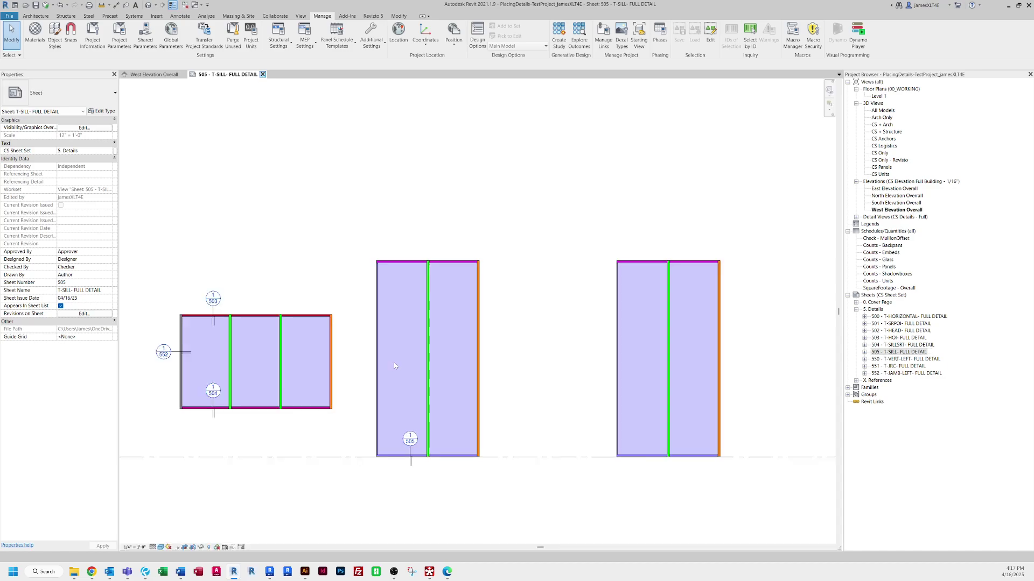
Inspect the reference section callouts at the heads, sills and vertical mullions of the west elevation's curtain walls.
{"action": "scroll", "coordinate": [353, 440], "scroll_direction": "up", "scroll_amount": 1}
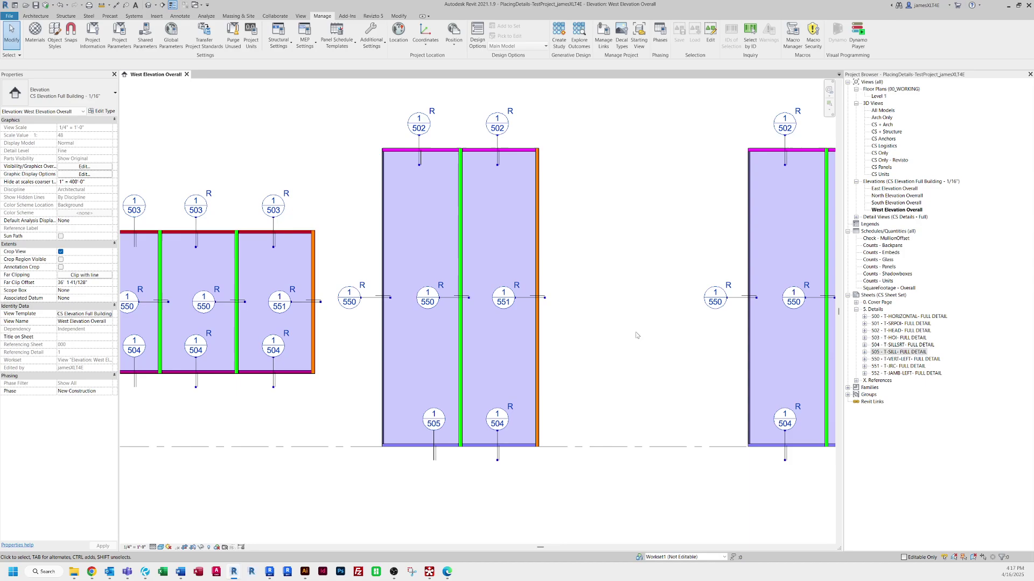
{"action": "scroll", "coordinate": [637, 366], "scroll_direction": "down", "scroll_amount": 2}
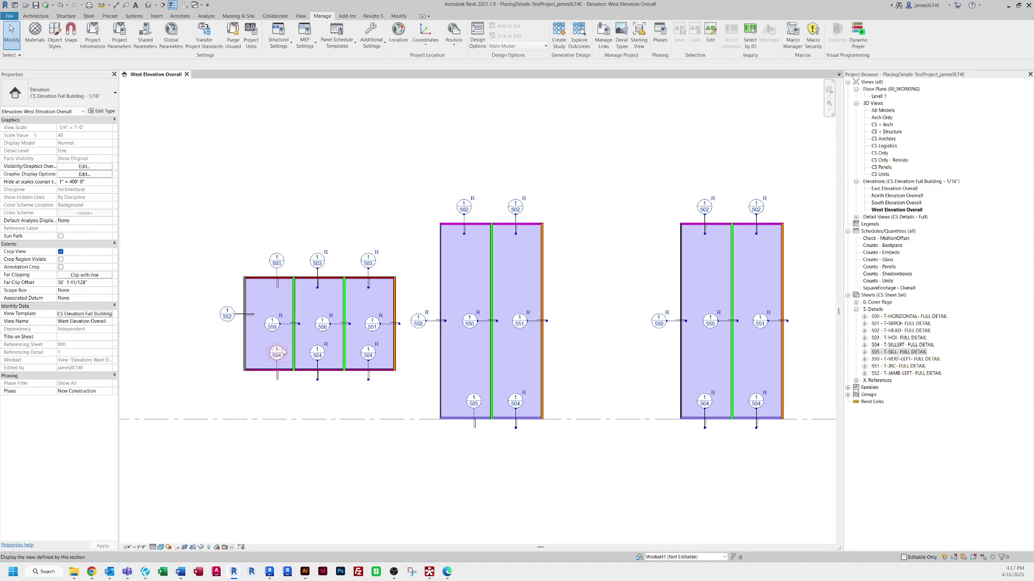
{"action": "scroll", "coordinate": [302, 345], "scroll_direction": "up", "scroll_amount": 2}
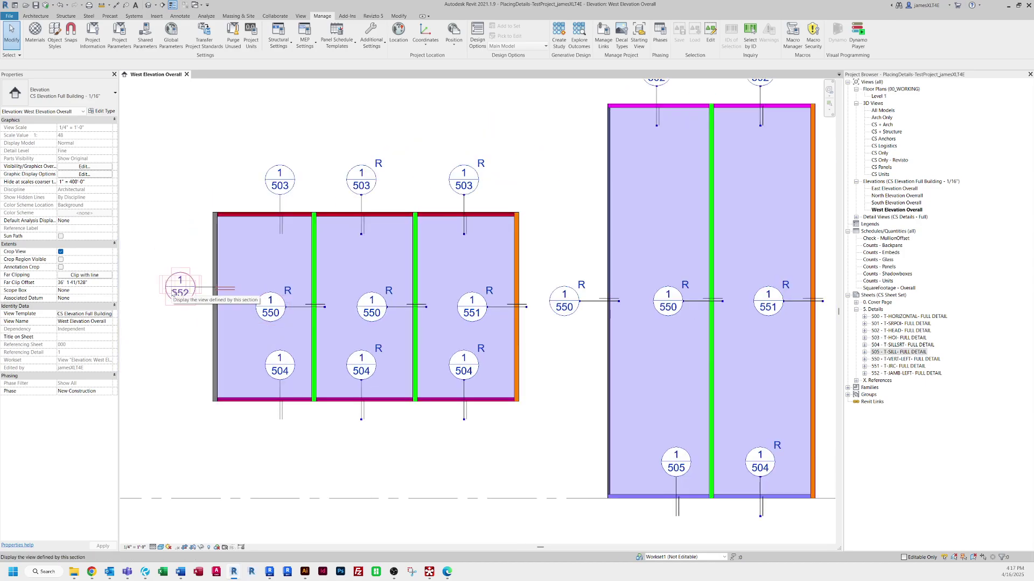
{"action": "scroll", "coordinate": [178, 315], "scroll_direction": "down", "scroll_amount": 3}
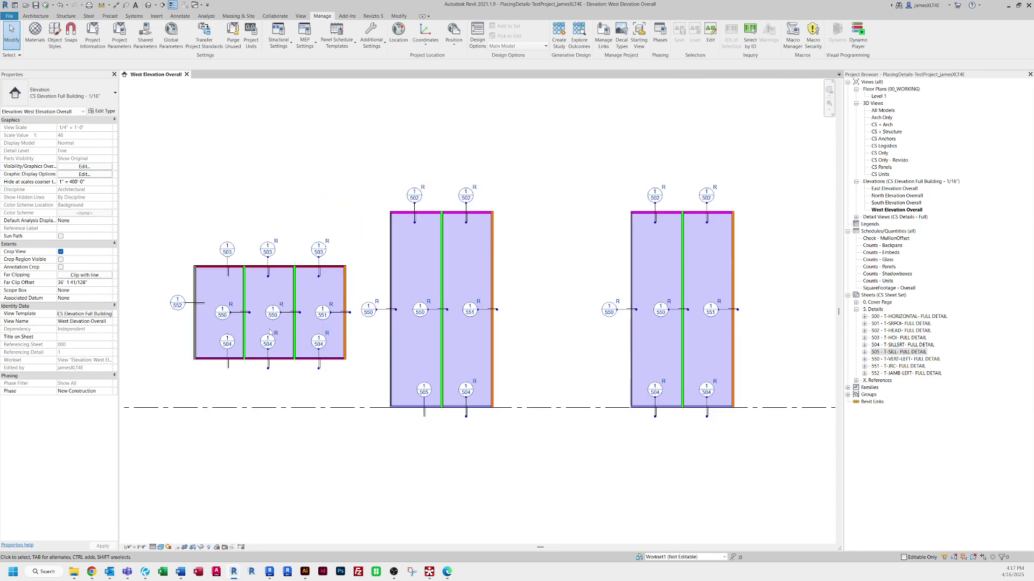
{"action": "scroll", "coordinate": [216, 311], "scroll_direction": "up", "scroll_amount": 3}
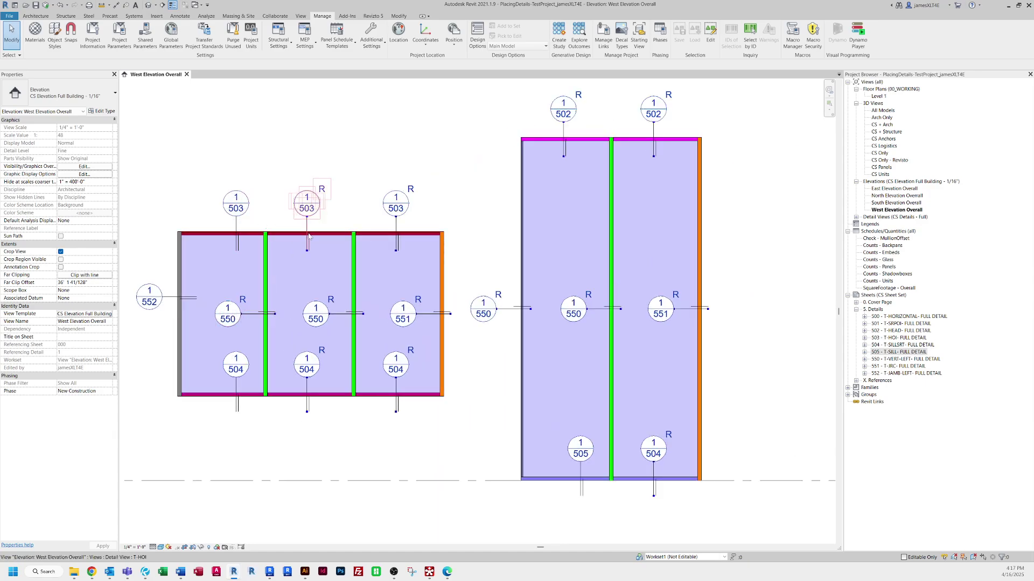
{"action": "scroll", "coordinate": [239, 381], "scroll_direction": "down", "scroll_amount": 2}
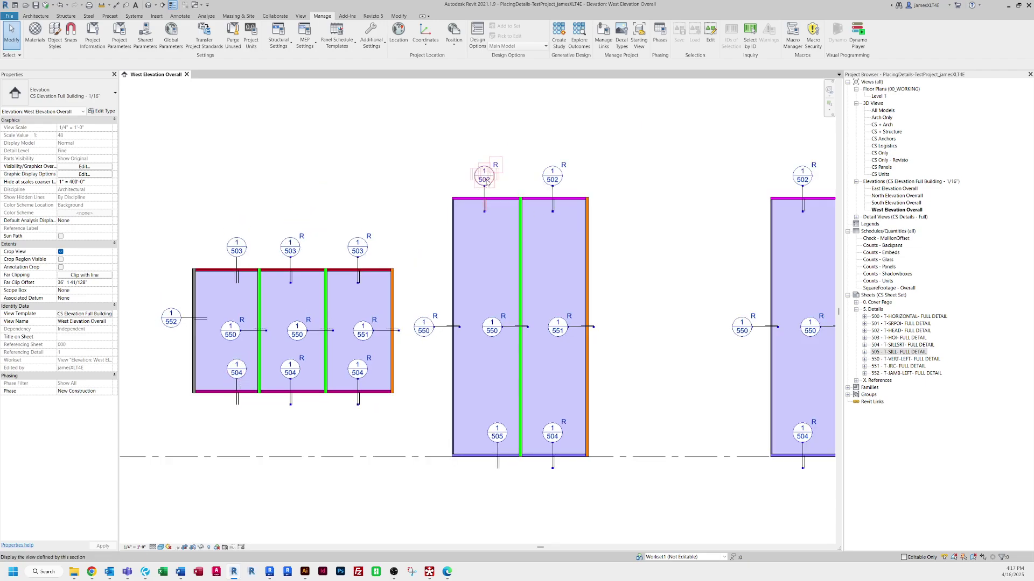
Open the South Elevation Overall view to compare its 502 head callouts, and return to the West Elevation Overall view.
{"action": "left_click", "coordinate": [902, 204]}
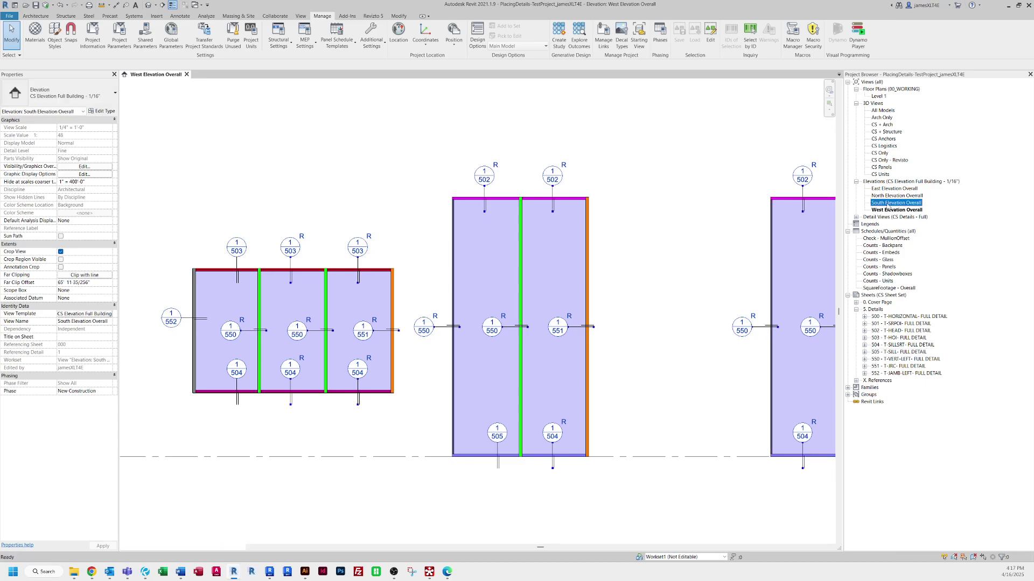
{"action": "double_click", "coordinate": [887, 203]}
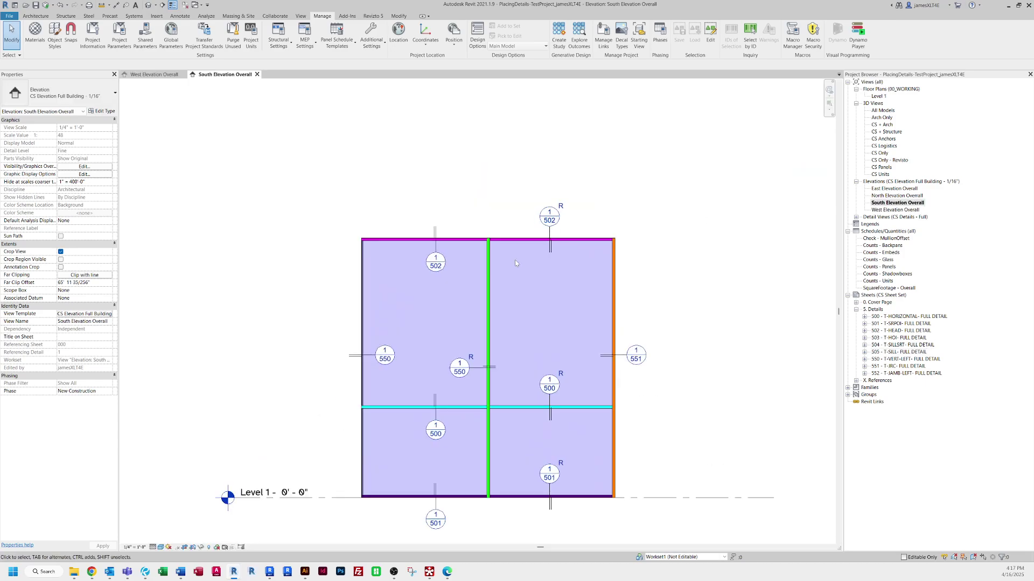
{"action": "scroll", "coordinate": [446, 274], "scroll_direction": "up", "scroll_amount": 2}
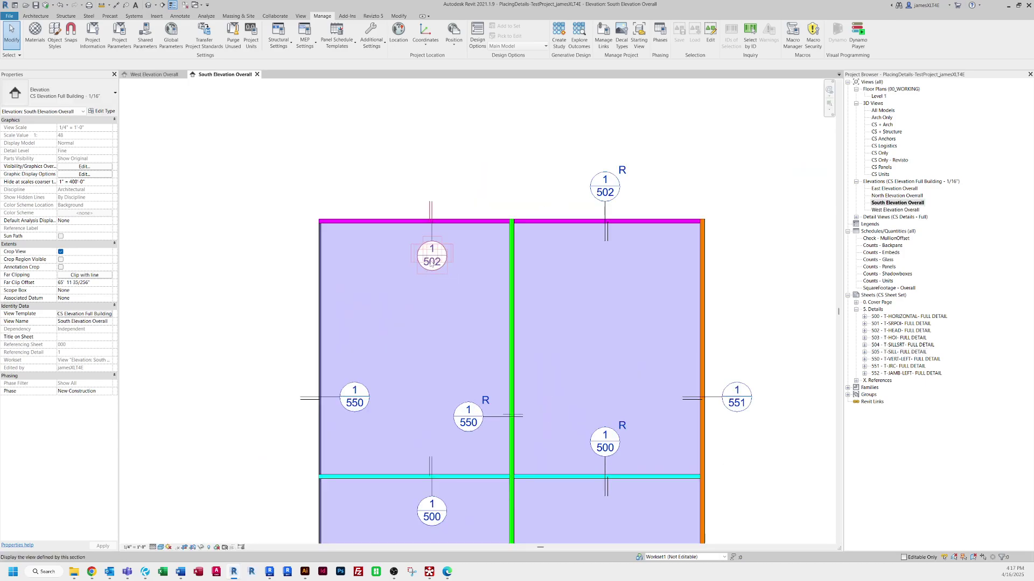
{"action": "left_click", "coordinate": [157, 75]}
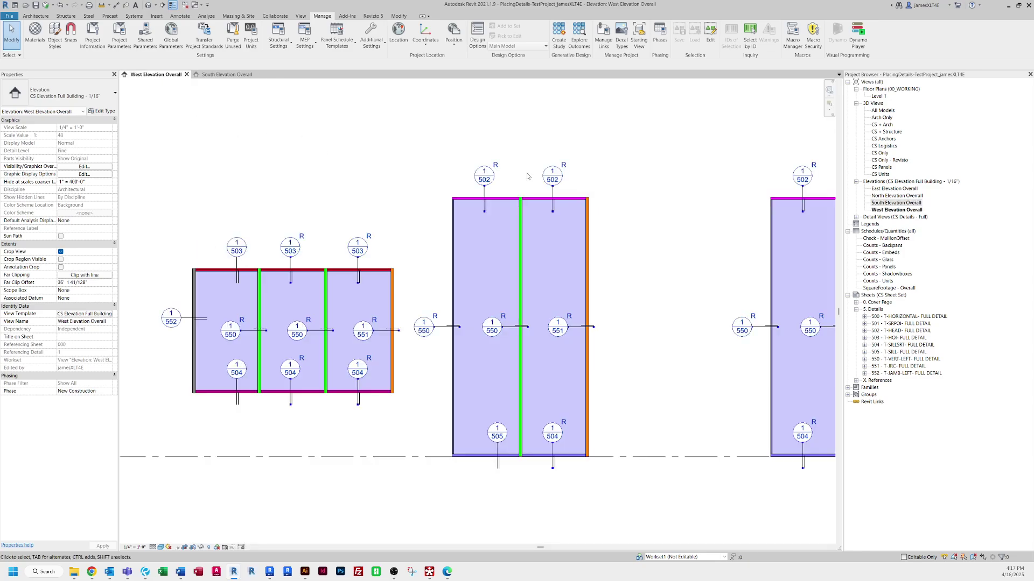
{"action": "scroll", "coordinate": [489, 314], "scroll_direction": "down", "scroll_amount": 2}
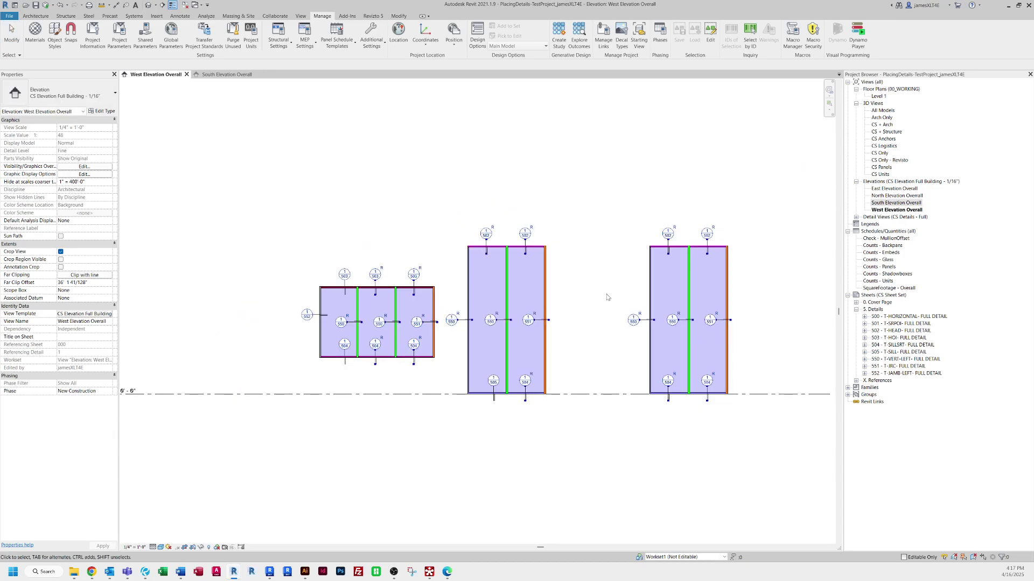
Open the North Elevation Overall view and close the south and west elevation views.
{"action": "left_click", "coordinate": [911, 197]}
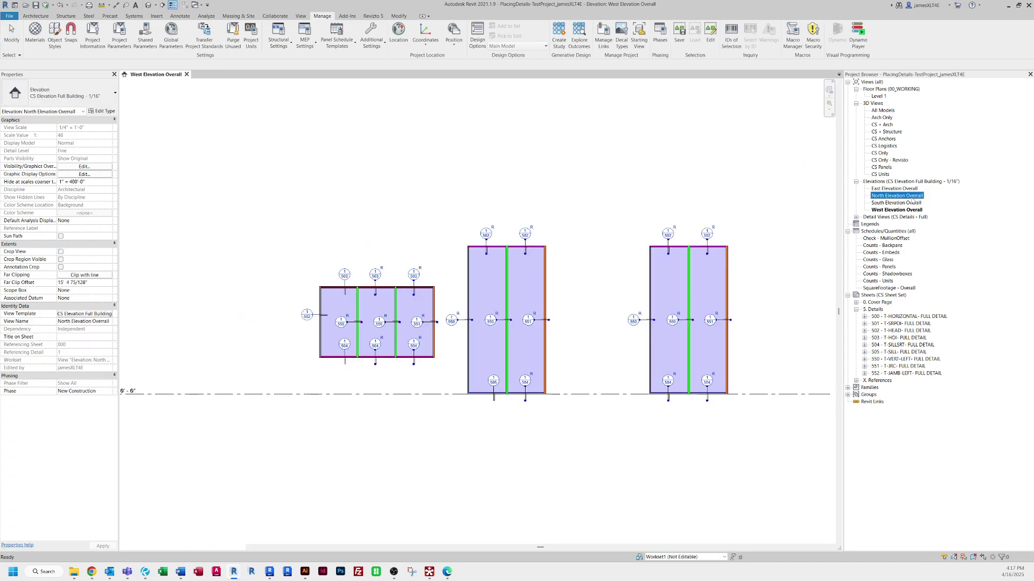
{"action": "double_click", "coordinate": [911, 197]}
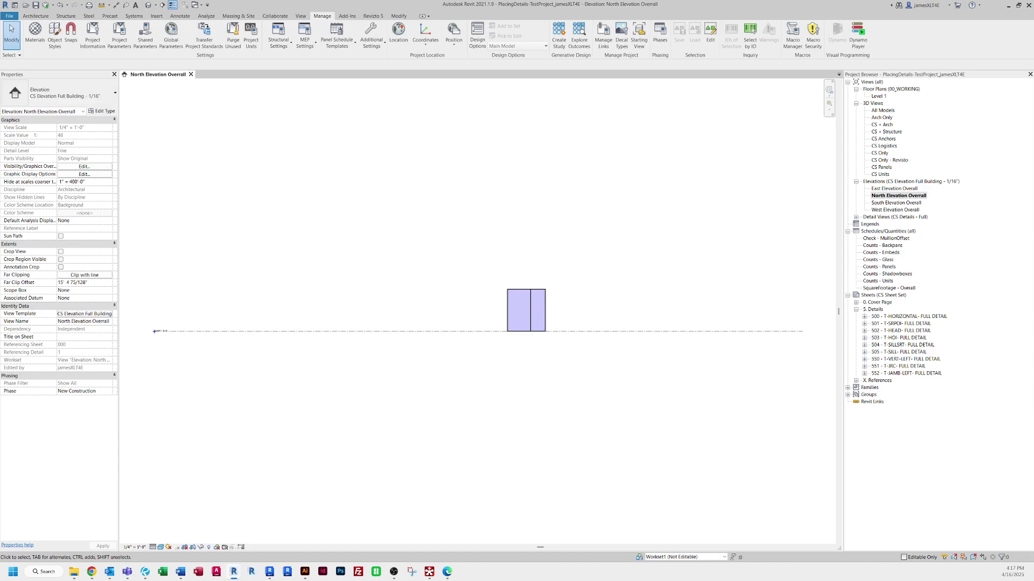
{"action": "scroll", "coordinate": [539, 310], "scroll_direction": "up", "scroll_amount": 5}
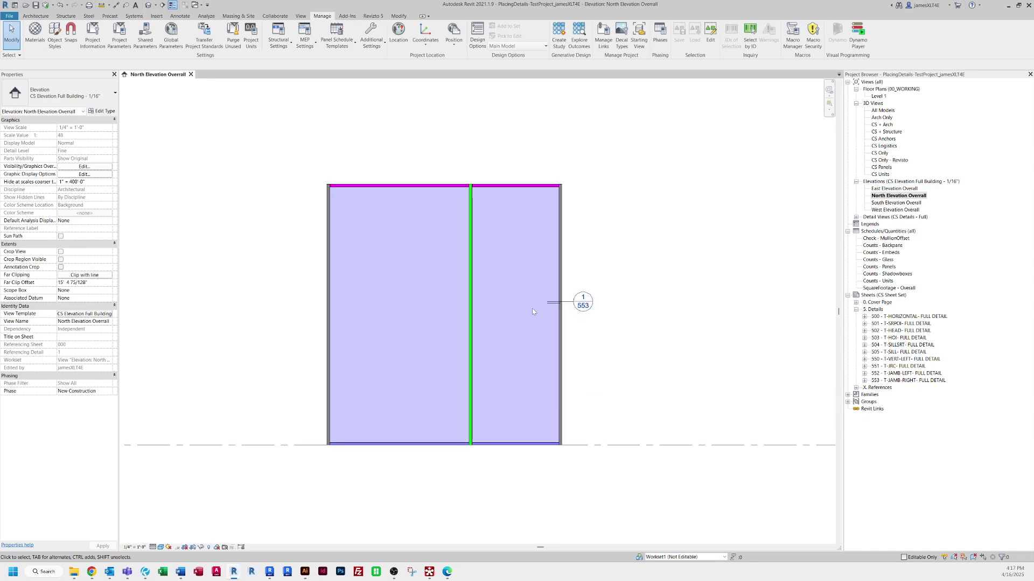
Check the type of the jamb mullion at callout 553, and inspect the reference callouts around the north curtain wall.
{"action": "left_click", "coordinate": [557, 322]}
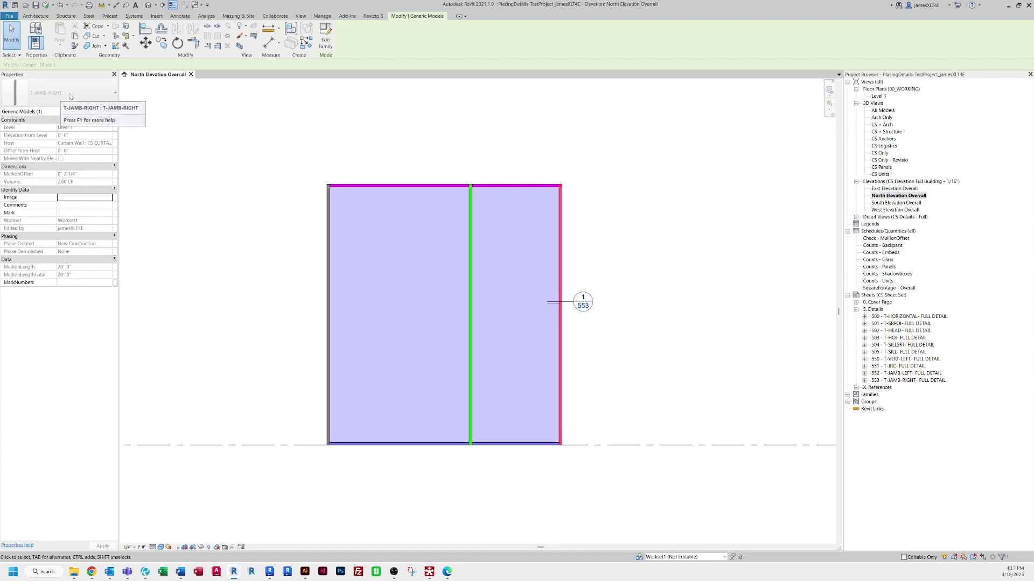
{"action": "left_click", "coordinate": [191, 273]}
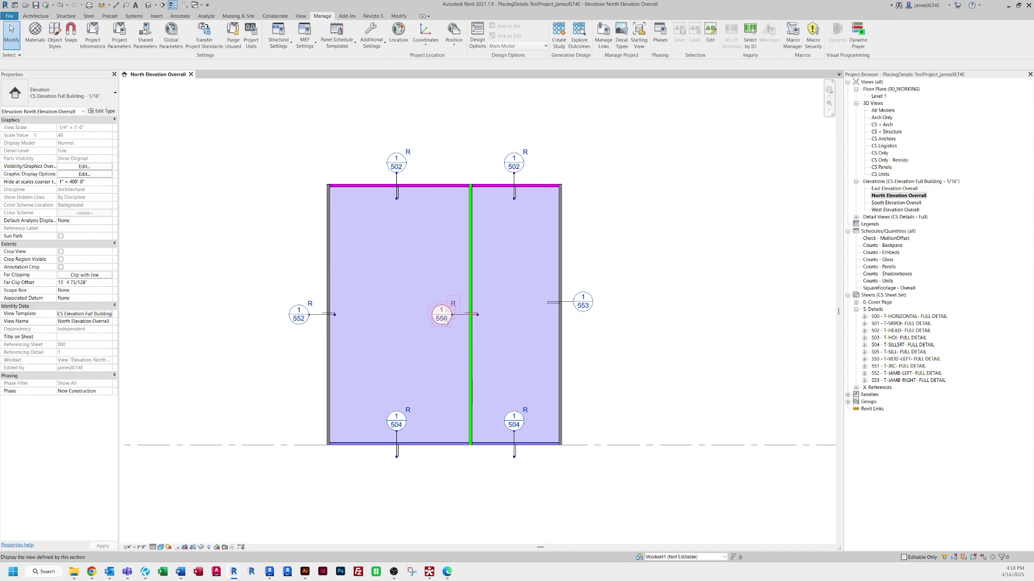
{"action": "scroll", "coordinate": [443, 323], "scroll_direction": "up", "scroll_amount": 2}
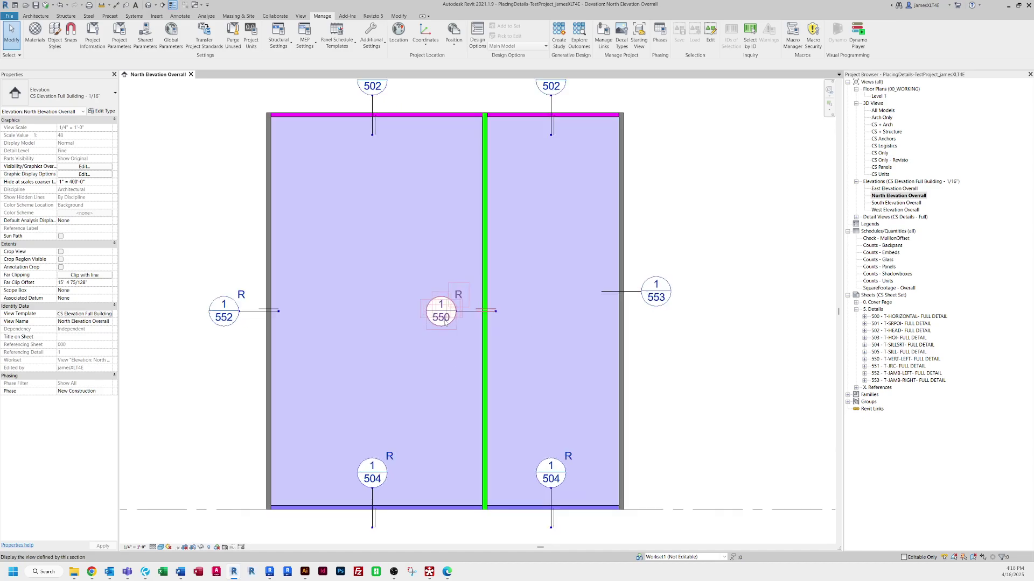
{"action": "scroll", "coordinate": [439, 327], "scroll_direction": "down", "scroll_amount": 2}
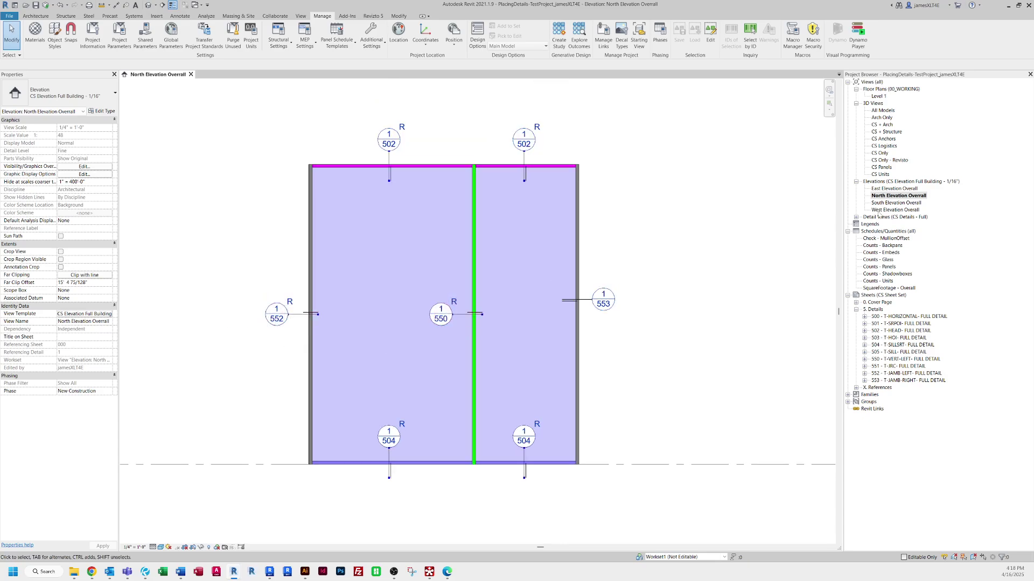
Check the type of the jamb mullion at reference callout 552 on the north elevation and clear the selection.
{"action": "left_click", "coordinate": [313, 352]}
{"action": "key", "text": "Escape"}
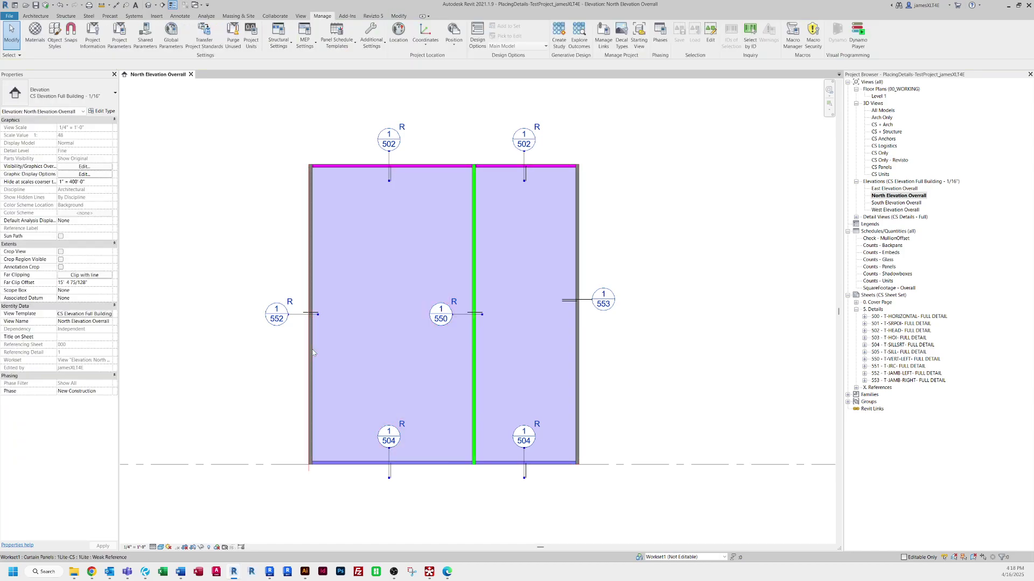
{"action": "left_click", "coordinate": [312, 352]}
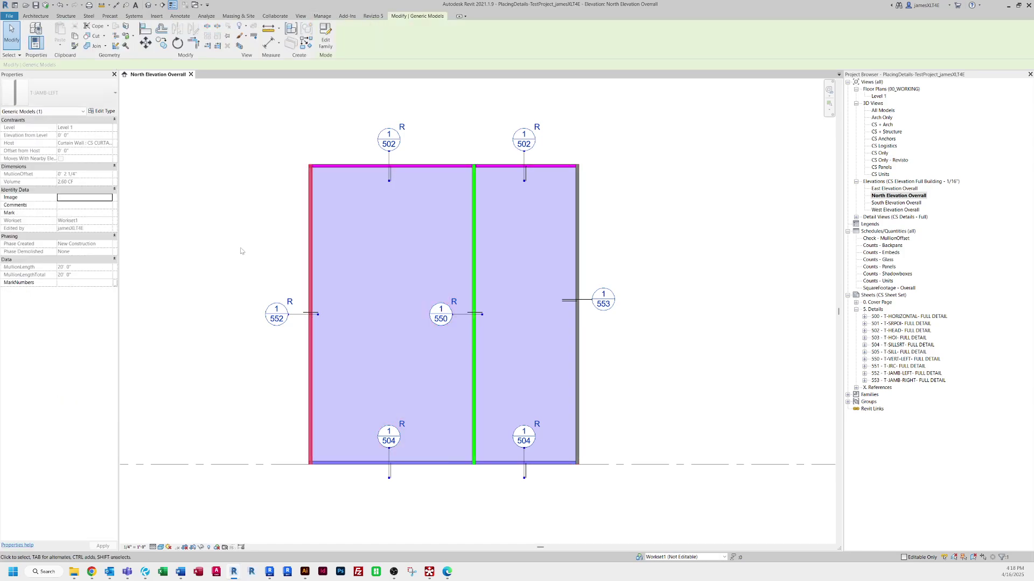
{"action": "left_click", "coordinate": [189, 209]}
Switch from the north elevation to the East Elevation Overall view and inspect the reference callouts across its curtain wall.
{"action": "left_click", "coordinate": [903, 189]}
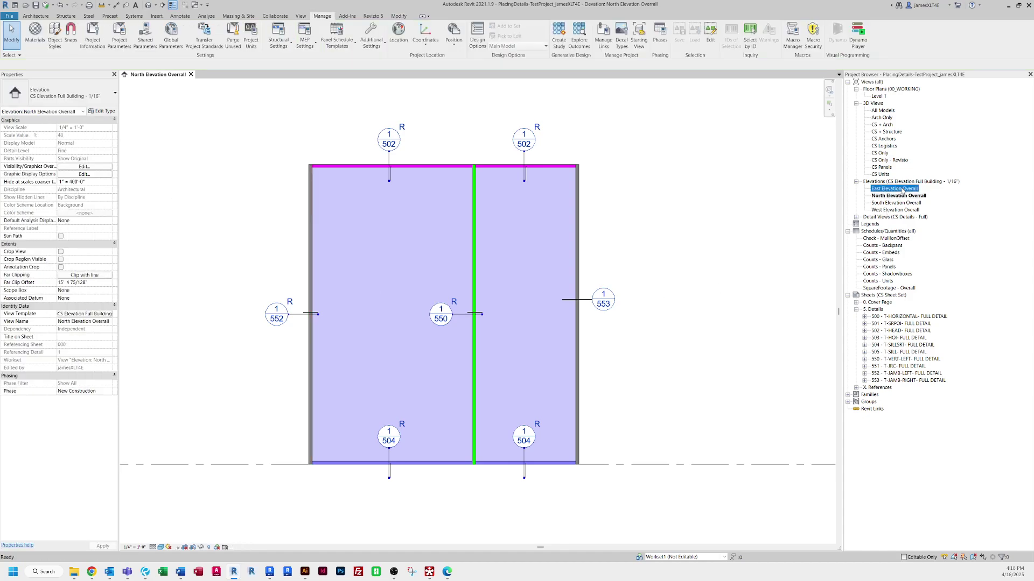
{"action": "double_click", "coordinate": [903, 189]}
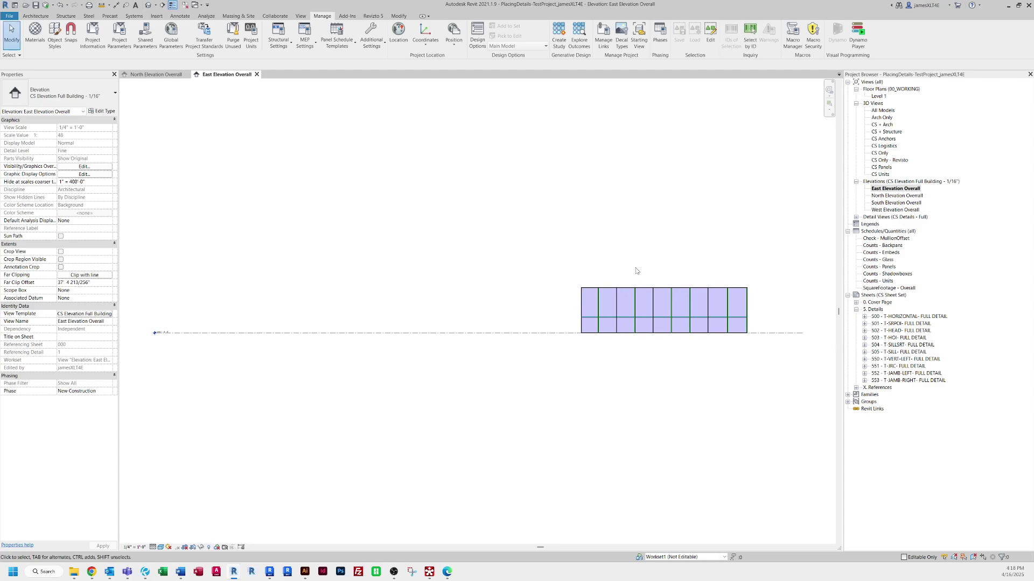
{"action": "key", "text": "x"}
{"action": "key", "text": "x"}
{"action": "middle_click_drag", "start_coordinate": [656, 277], "coordinate": [407, 316]}
{"action": "scroll", "coordinate": [408, 343], "scroll_direction": "up", "scroll_amount": 6}
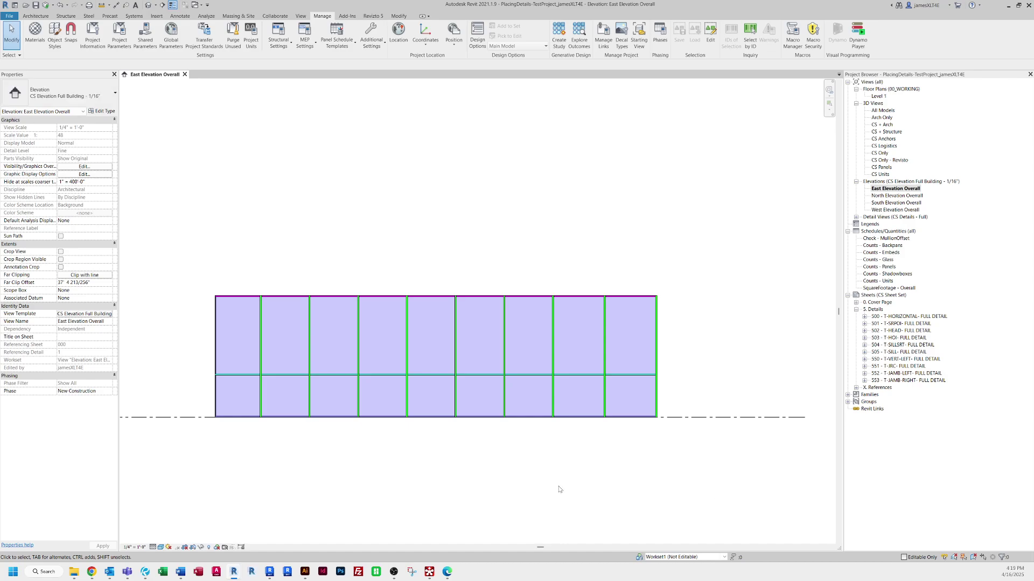
{"action": "scroll", "coordinate": [320, 436], "scroll_direction": "up", "scroll_amount": 3}
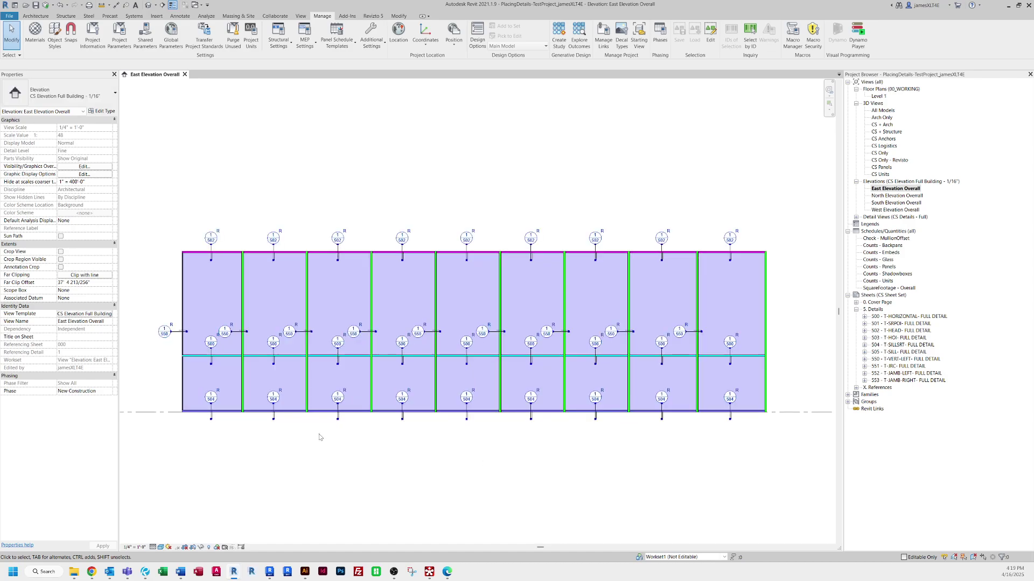
{"action": "scroll", "coordinate": [355, 426], "scroll_direction": "down", "scroll_amount": 1}
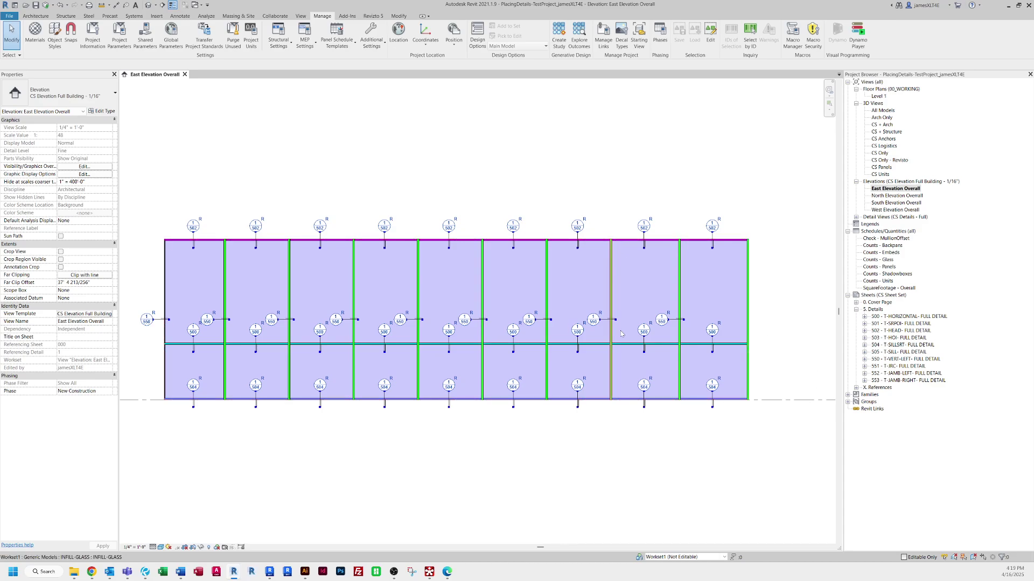
Open the North Elevation Overall and South Elevation Overall views to review the section callouts on each curtain wall.
{"action": "double_click", "coordinate": [889, 197]}
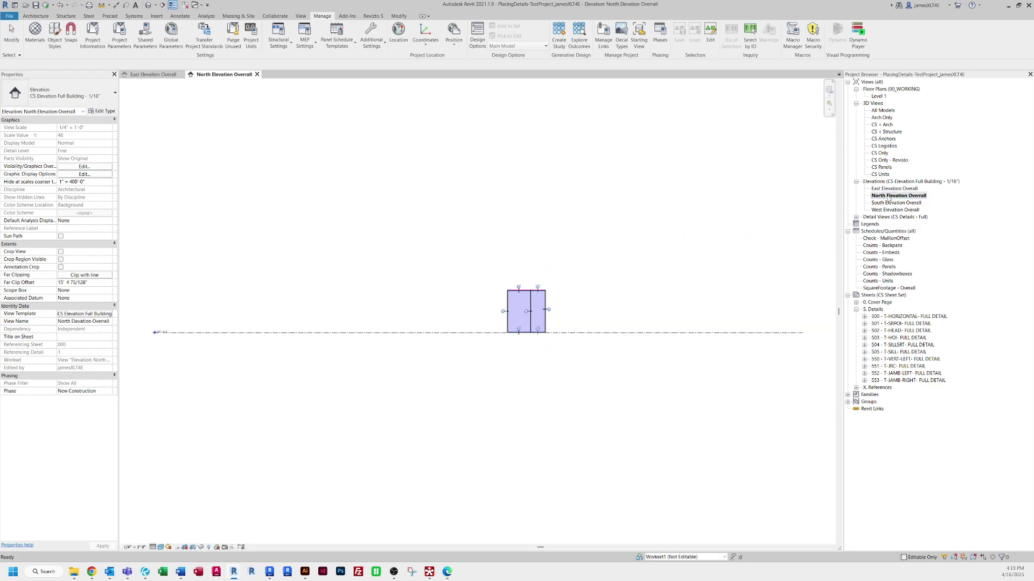
{"action": "scroll", "coordinate": [540, 293], "scroll_direction": "up", "scroll_amount": 4}
{"action": "left_click", "coordinate": [899, 203]}
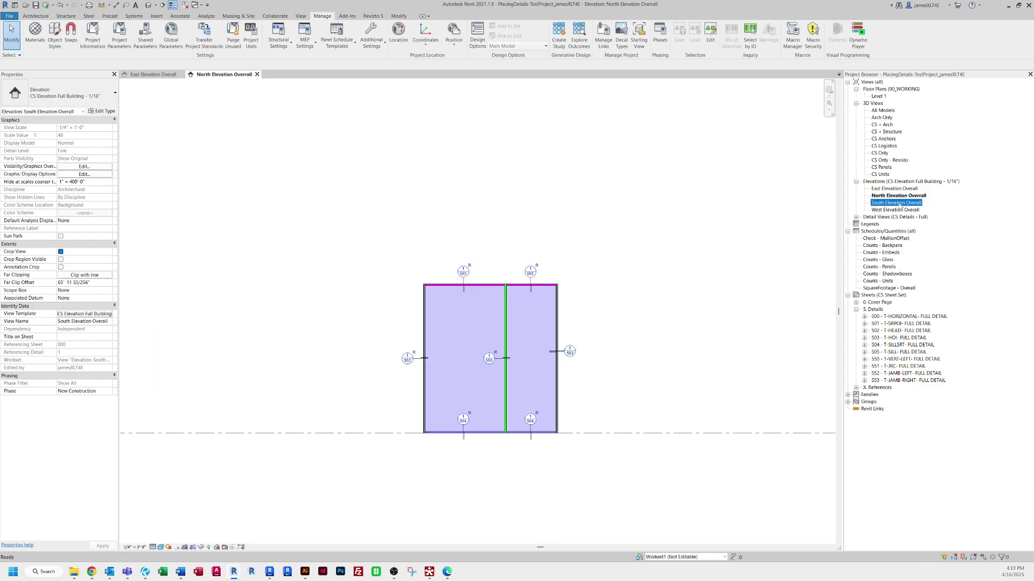
{"action": "double_click", "coordinate": [899, 203]}
{"action": "scroll", "coordinate": [446, 283], "scroll_direction": "up", "scroll_amount": 5}
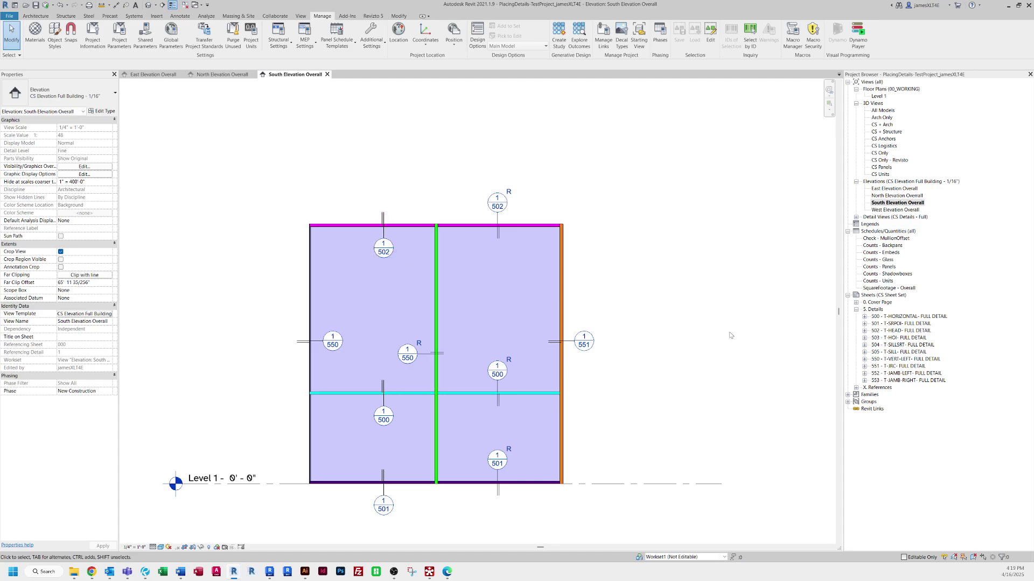
Select detail sheets 500 through 553 to review the set, and open sheet 500 T-HORIZONTAL FULL DETAIL.
{"action": "left_click", "coordinate": [885, 317]}
{"action": "left_click", "coordinate": [900, 381], "text": "shift"}
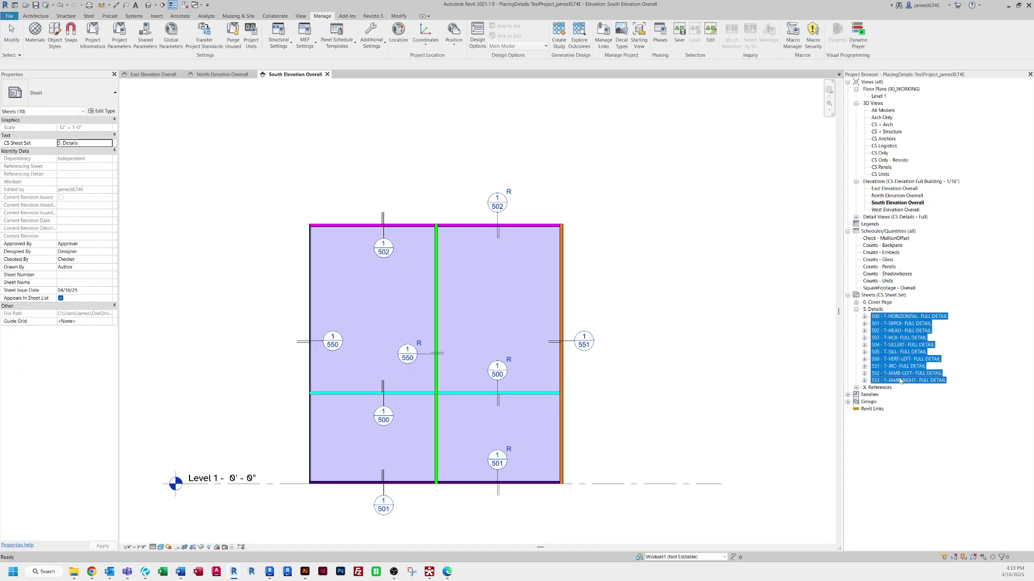
{"action": "left_click", "coordinate": [896, 318]}
{"action": "double_click", "coordinate": [896, 317]}
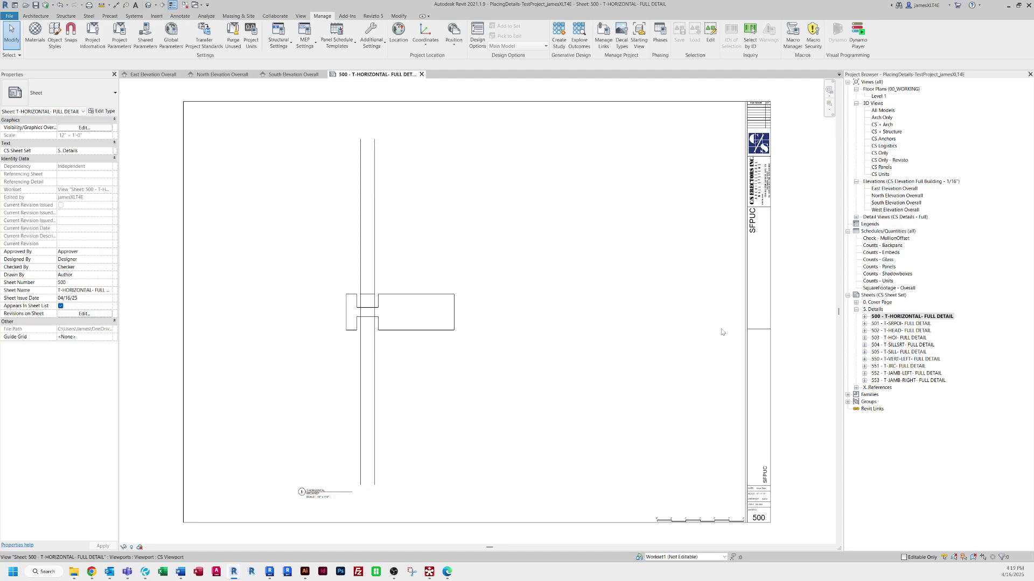
Compare the two detail sheet groups by selecting sheets 500 to 505 and 550 to 553, and clear the selection.
{"action": "left_click", "coordinate": [907, 317]}
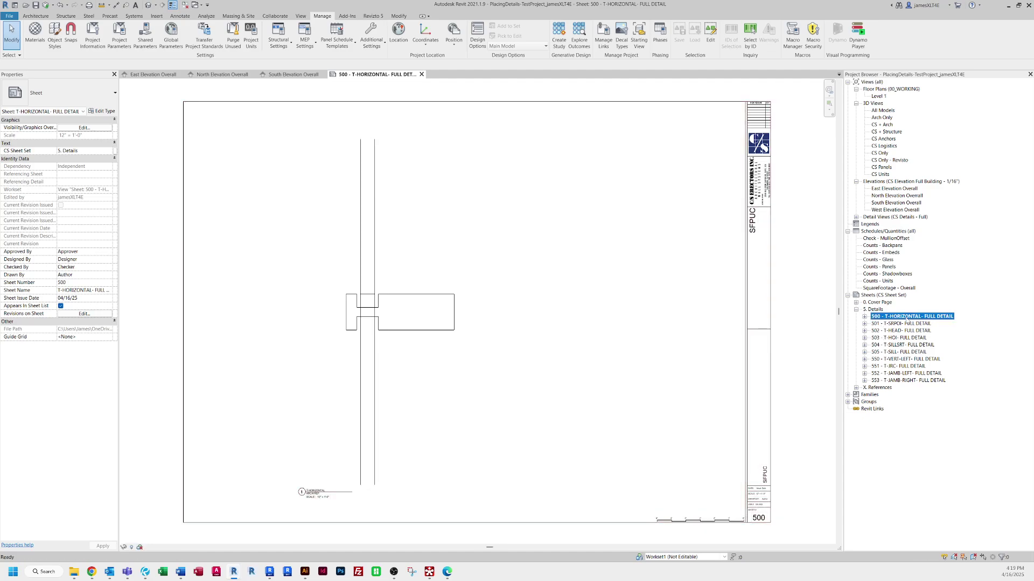
{"action": "left_click", "coordinate": [903, 353], "text": "shift"}
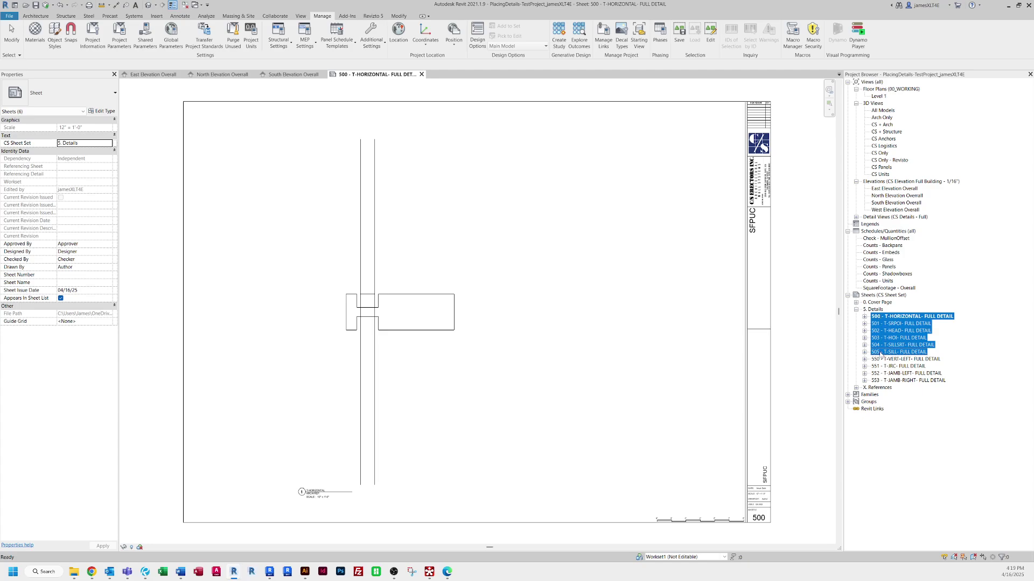
{"action": "left_click", "coordinate": [884, 360]}
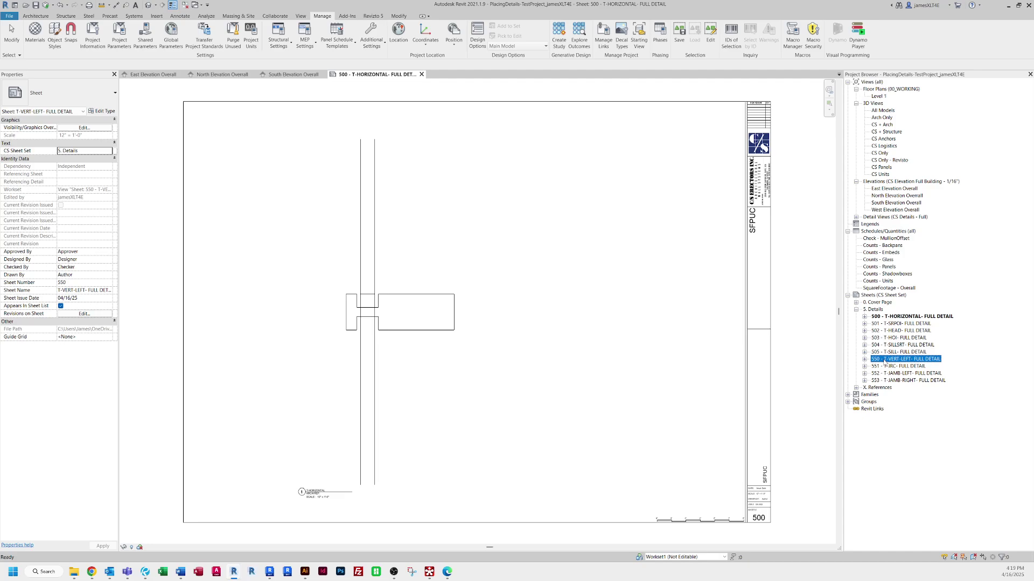
{"action": "left_click", "coordinate": [887, 380], "text": "shift"}
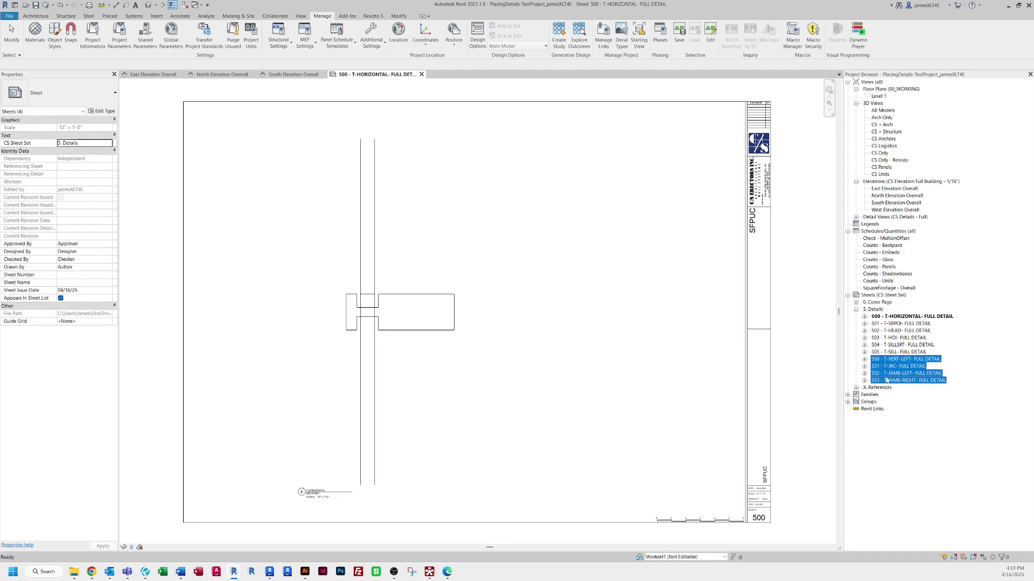
{"action": "left_click", "coordinate": [688, 342]}
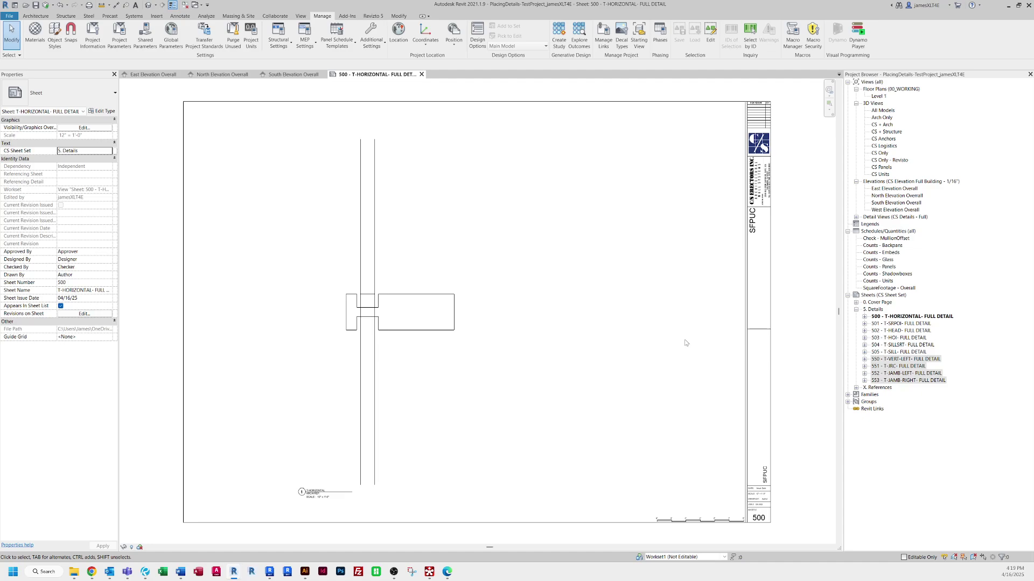
Return to the East Elevation Overall view and close all other open views.
{"action": "left_click", "coordinate": [140, 75]}
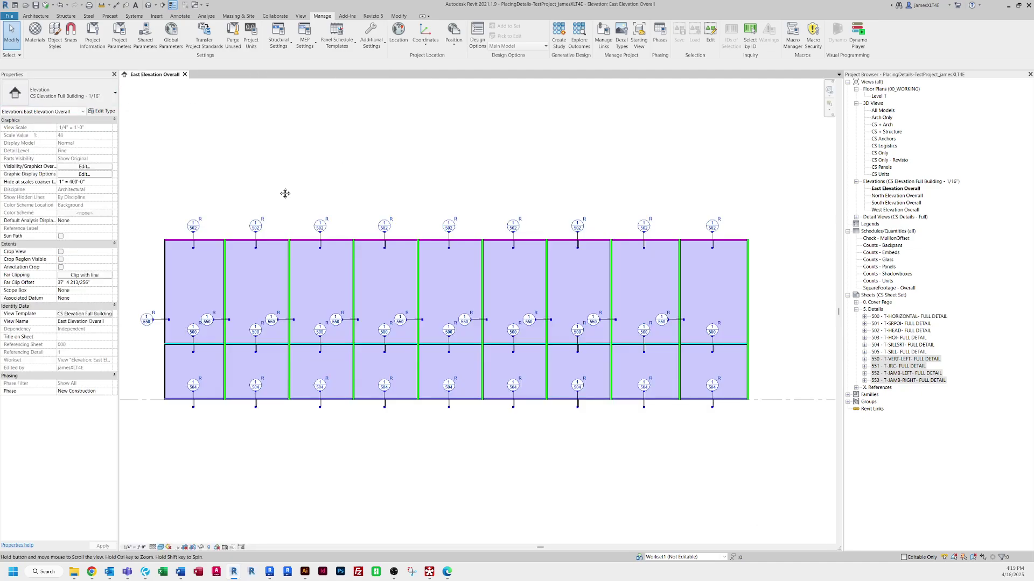